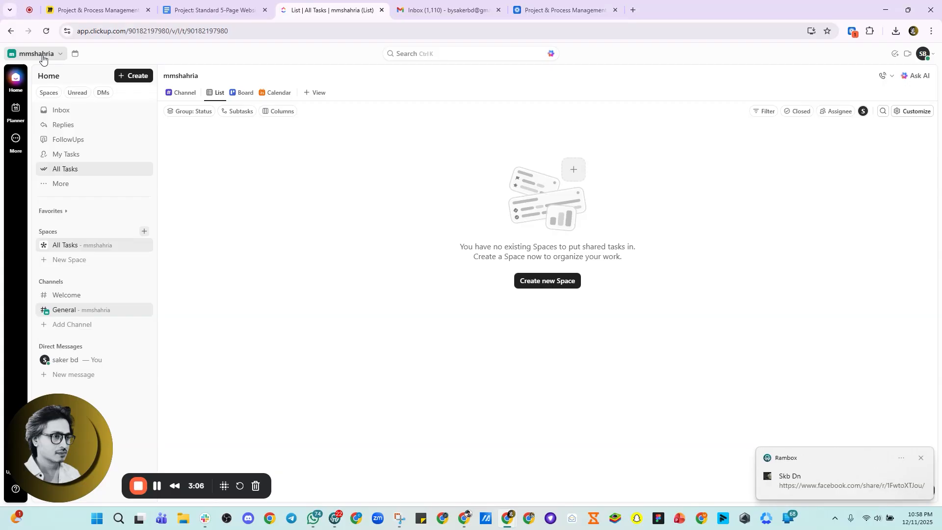
Start a new Space named "Web Development", keep Full edit as its default permission, and continue to its workflow setup.
{"action": "left_click", "coordinate": [921, 457]}
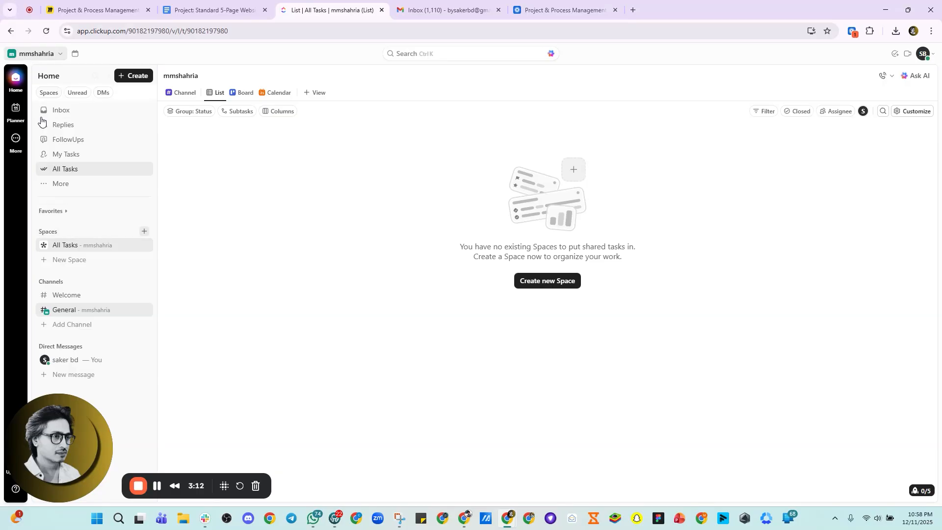
{"action": "left_click", "coordinate": [145, 233]}
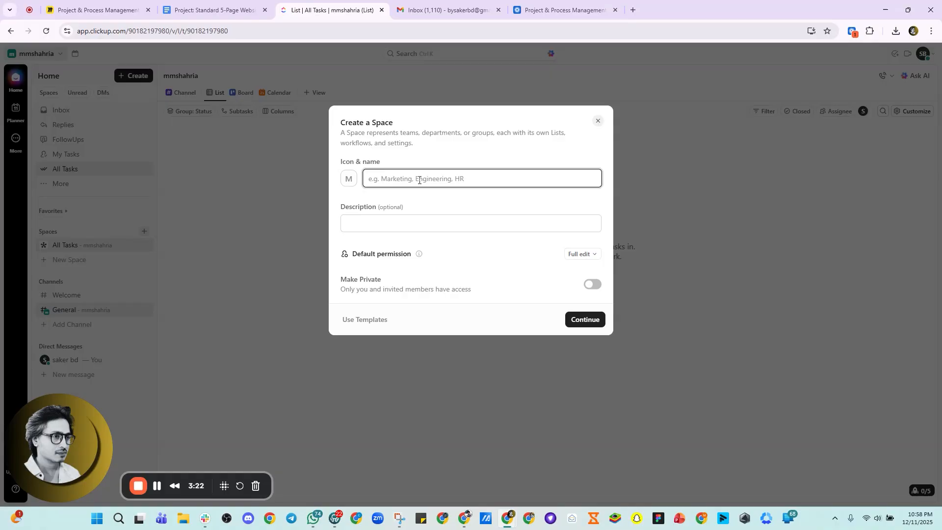
{"action": "type", "text": "Dev"}
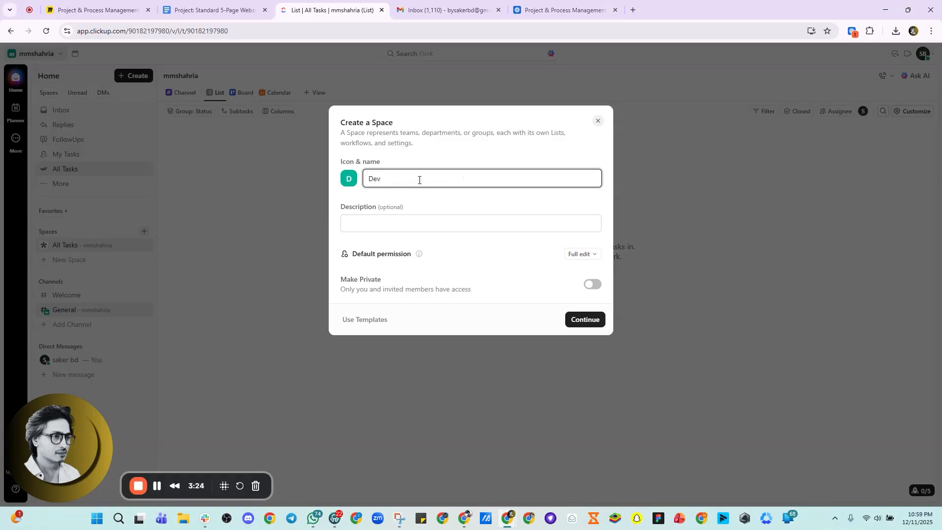
{"action": "key", "text": "BackSpace"}
{"action": "type", "text": "Web Development"}
{"action": "left_click", "coordinate": [400, 220]}
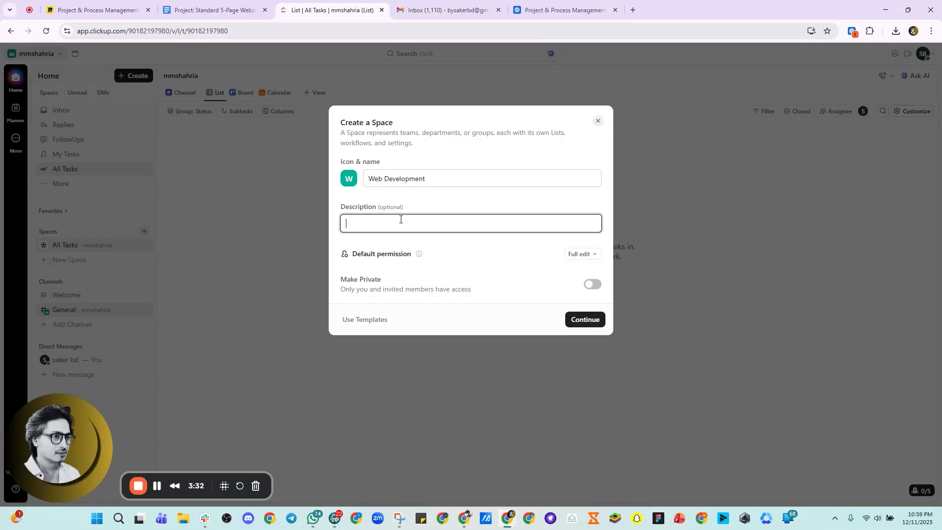
{"action": "left_click", "coordinate": [581, 255]}
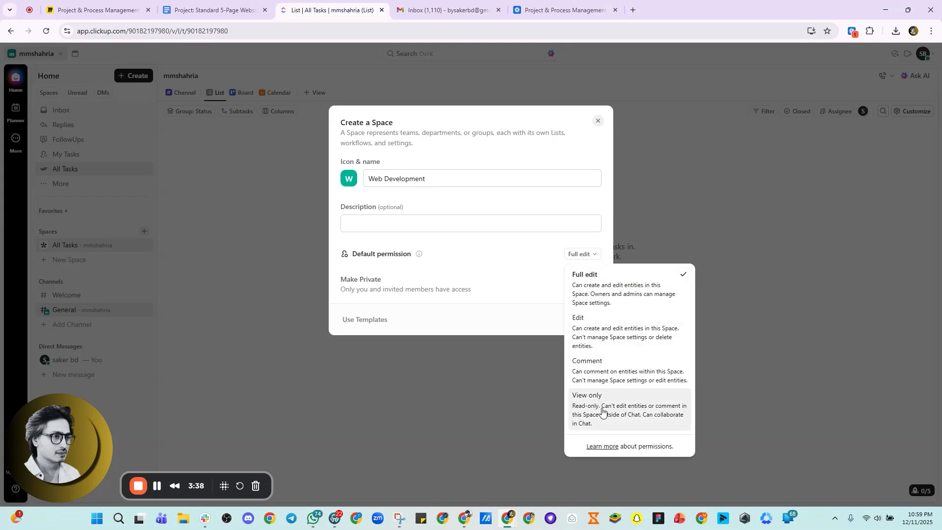
{"action": "left_click", "coordinate": [457, 205]}
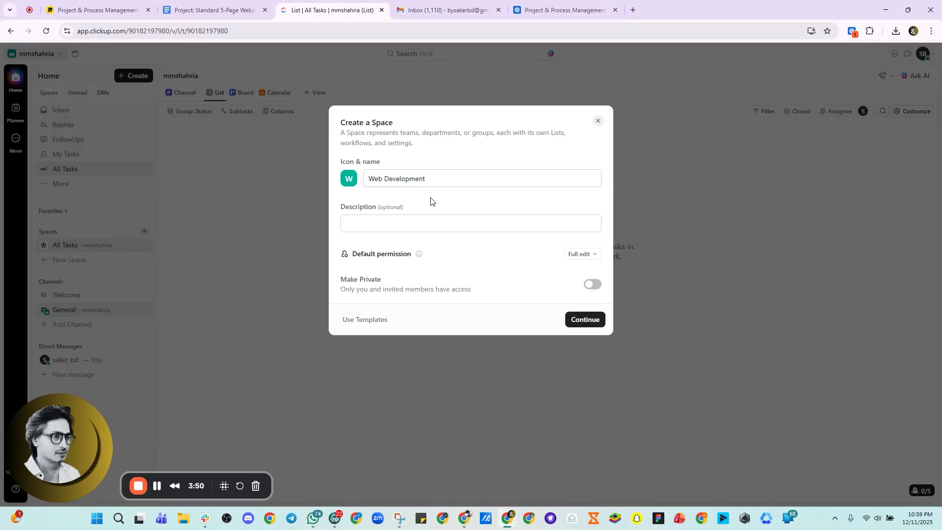
{"action": "left_click", "coordinate": [584, 321]}
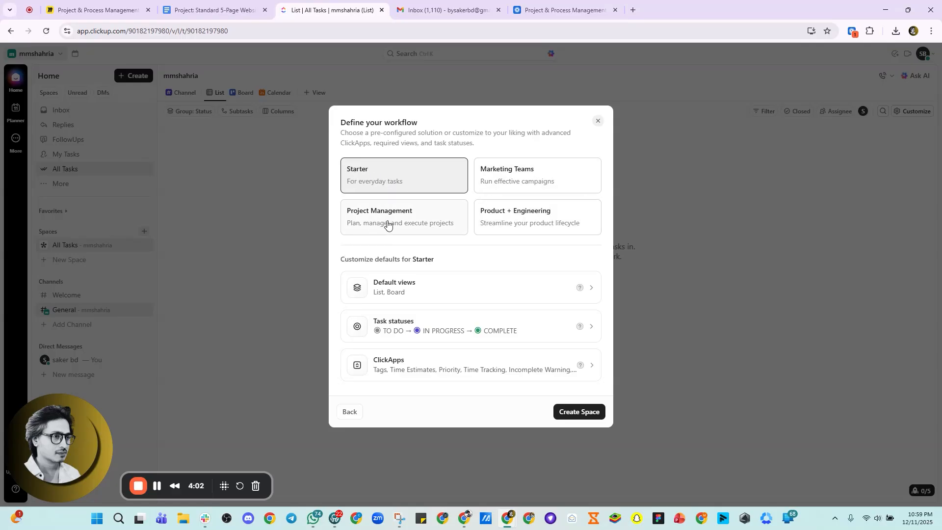
Choose the Project Management workflow for the Web Development Space, review its task statuses, and create the Space.
{"action": "left_click", "coordinate": [403, 218]}
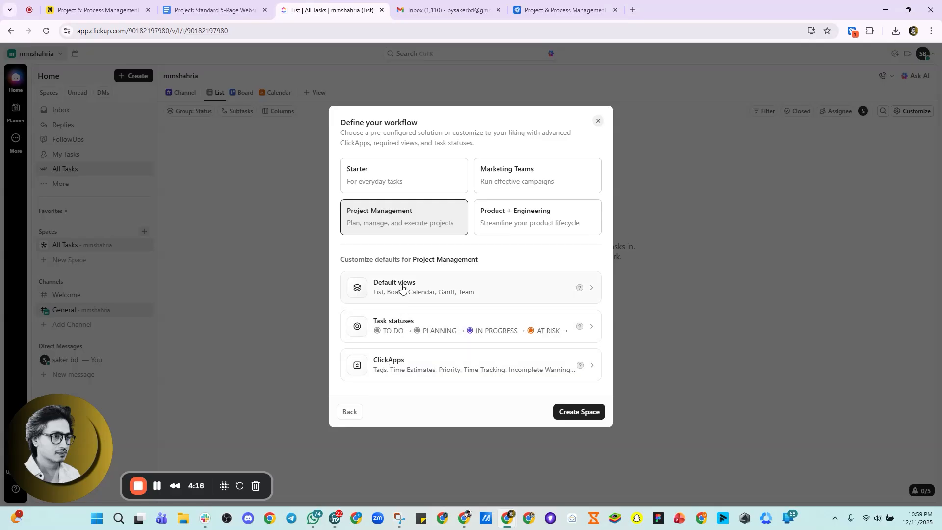
{"action": "left_click", "coordinate": [408, 325]}
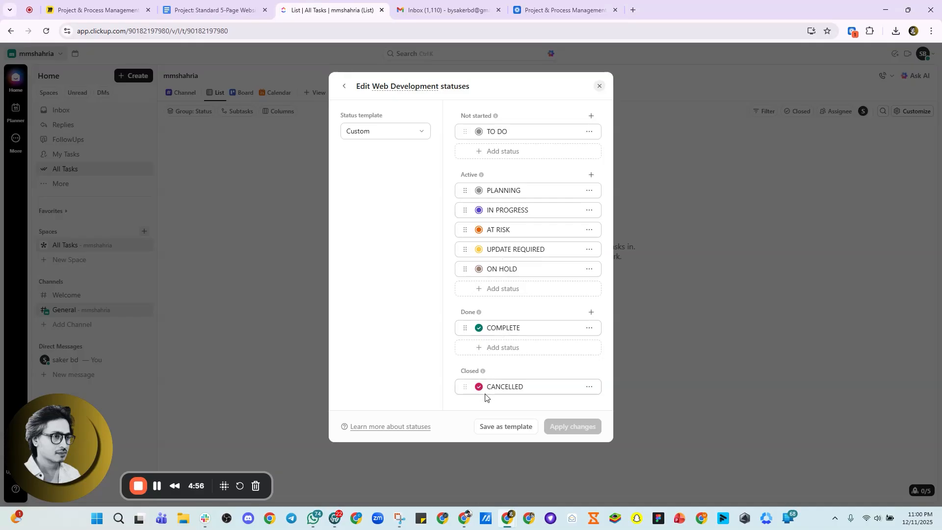
{"action": "left_click", "coordinate": [344, 86]}
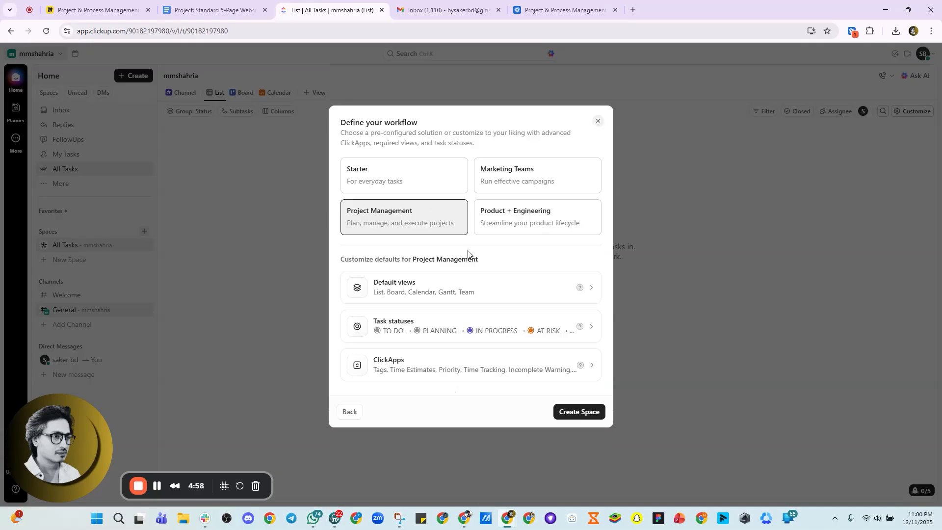
{"action": "left_click", "coordinate": [578, 405]}
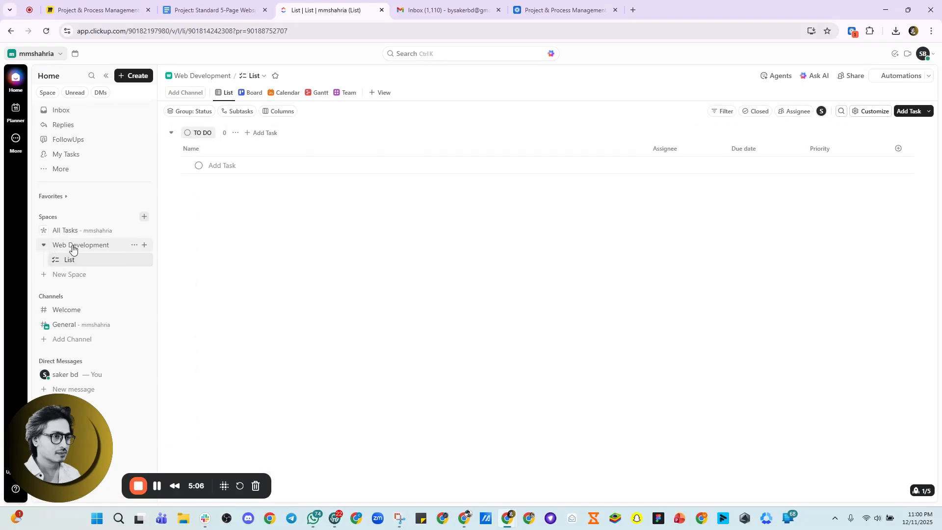
Create a second Space named "Marketing Team" with the Marketing Teams workflow, reviewing its task statuses before creation.
{"action": "left_click", "coordinate": [143, 218]}
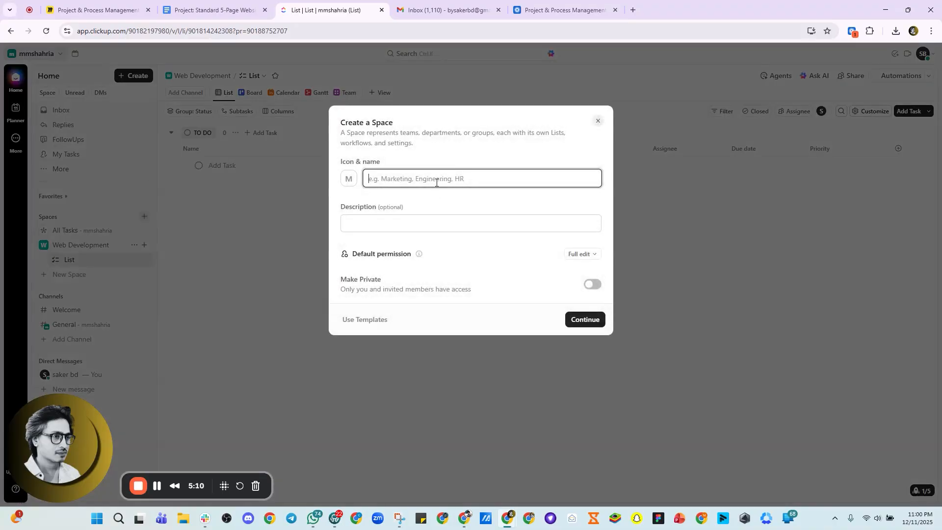
{"action": "type", "text": "Marketing Team"}
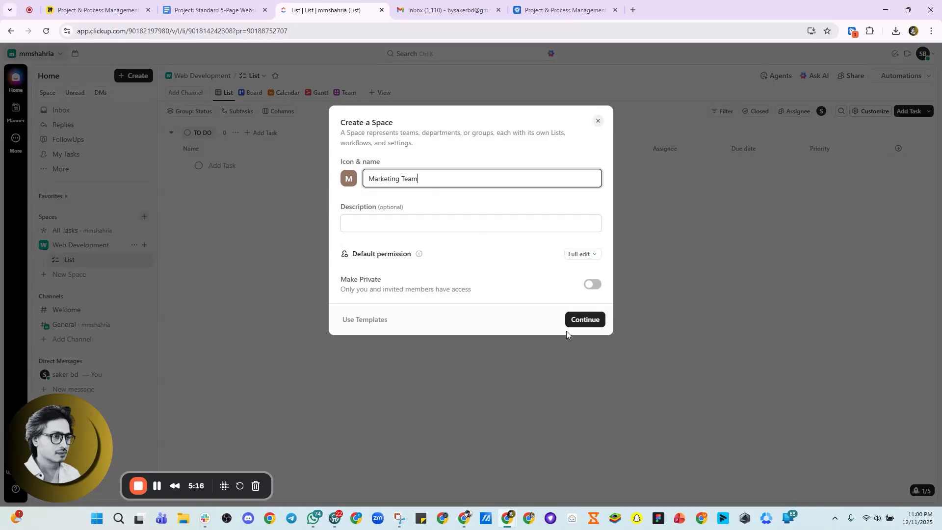
{"action": "left_click", "coordinate": [579, 321]}
{"action": "left_click", "coordinate": [518, 179]}
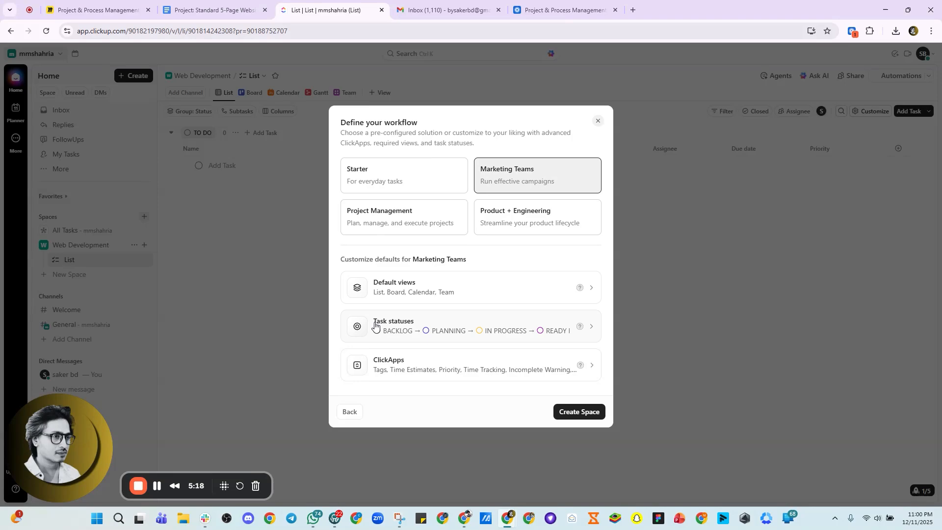
{"action": "left_click", "coordinate": [488, 331]}
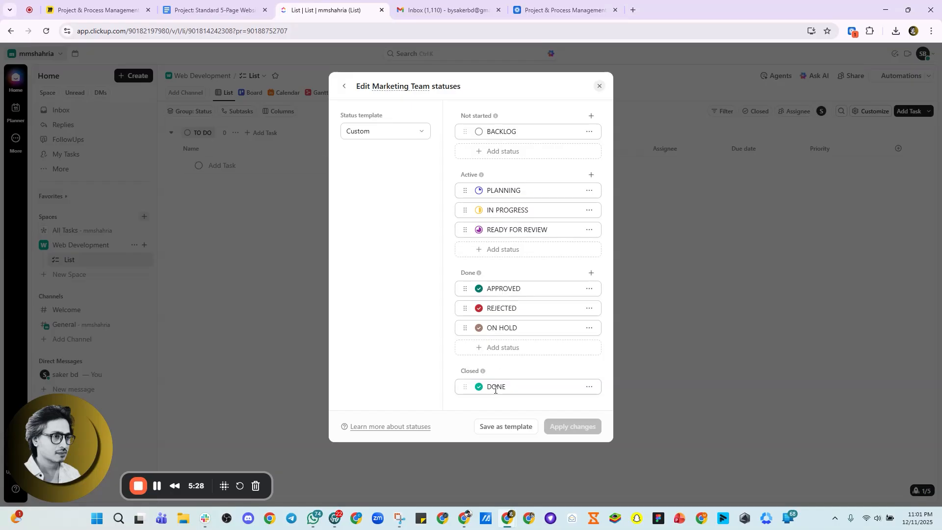
{"action": "left_click", "coordinate": [344, 86]}
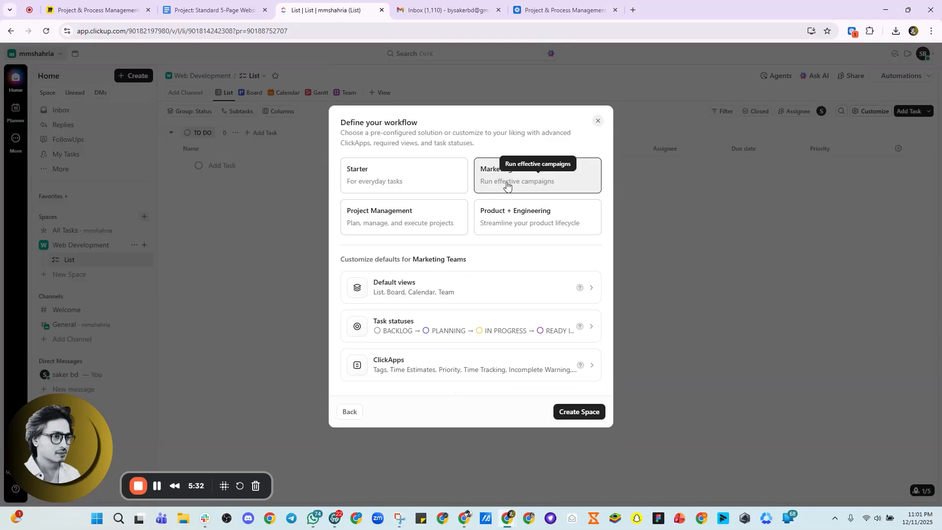
{"action": "left_click", "coordinate": [584, 415]}
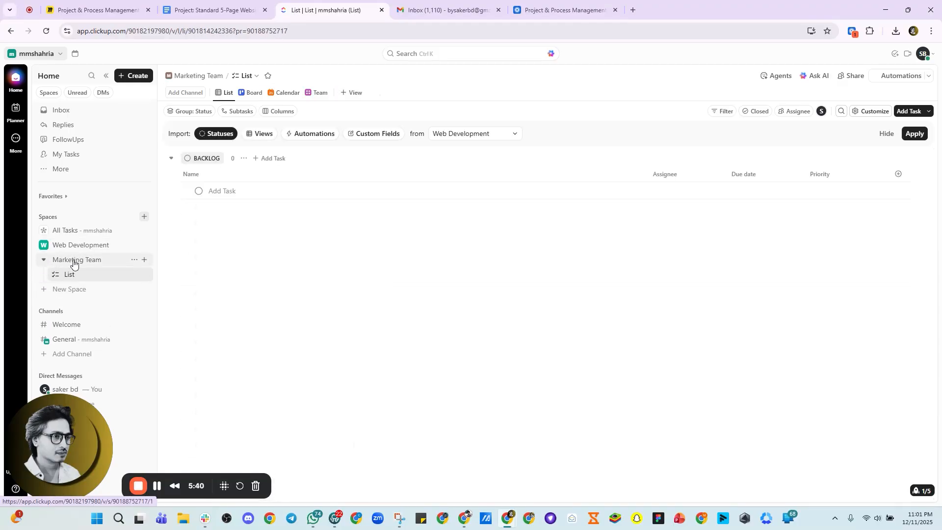
Expand the Web Development Space and consult the Workspace, Space, Folder and List hierarchy diagram in Miro, returning to ClickUp.
{"action": "left_click", "coordinate": [42, 249]}
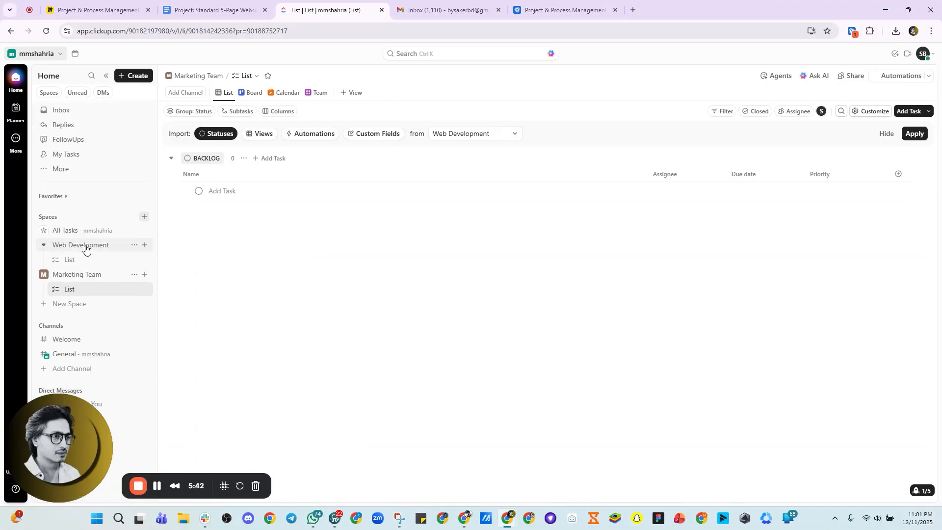
{"action": "left_click", "coordinate": [93, 10]}
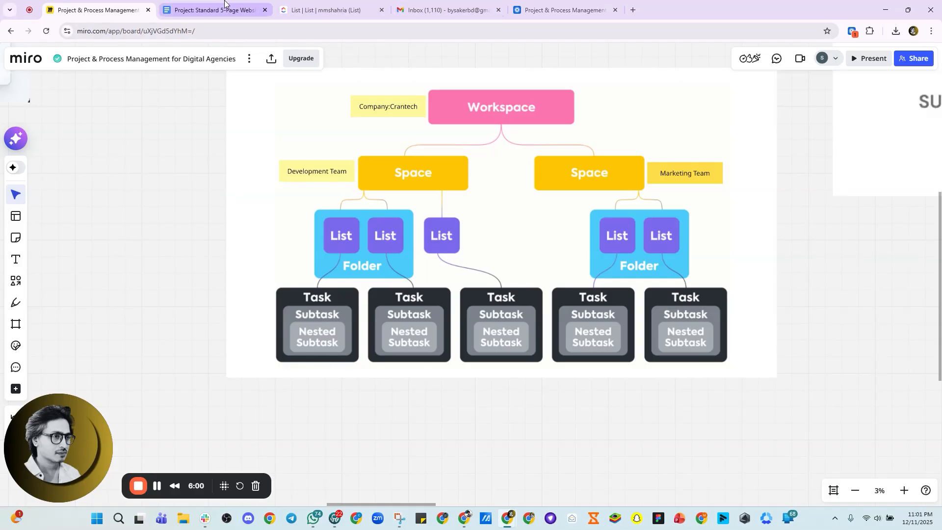
{"action": "left_click", "coordinate": [322, 8]}
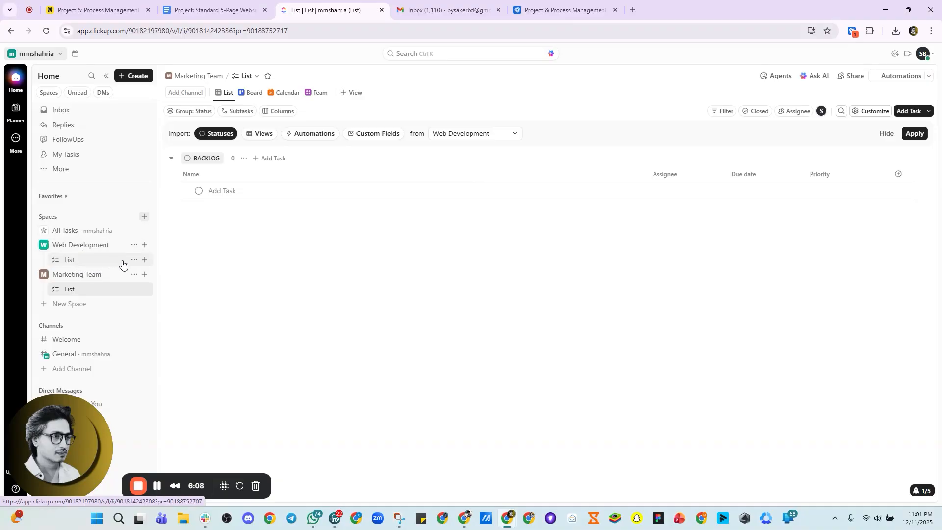
Create a folder named "Project: Atlas" in the Web Development Space, keeping the statuses inherited from the Space.
{"action": "left_click", "coordinate": [144, 246]}
{"action": "left_click", "coordinate": [214, 285]}
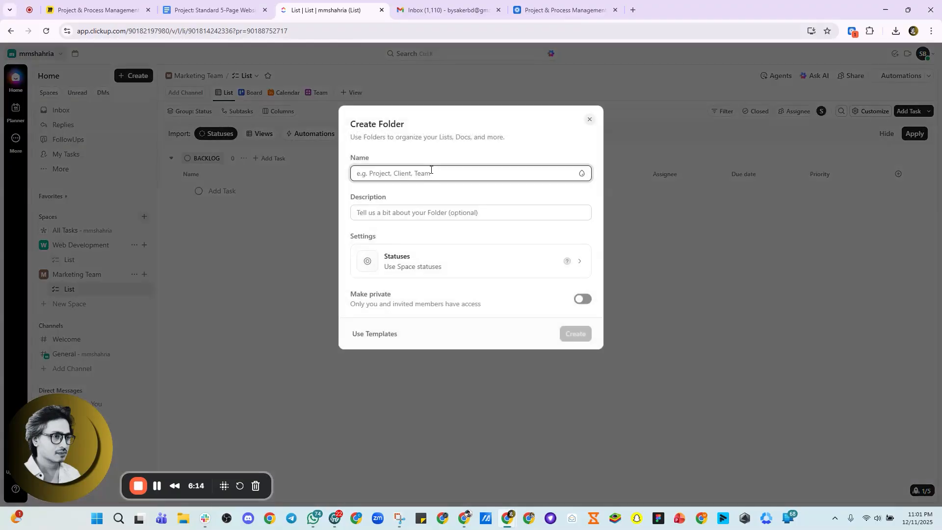
{"action": "type", "text": "Project: Atlas"}
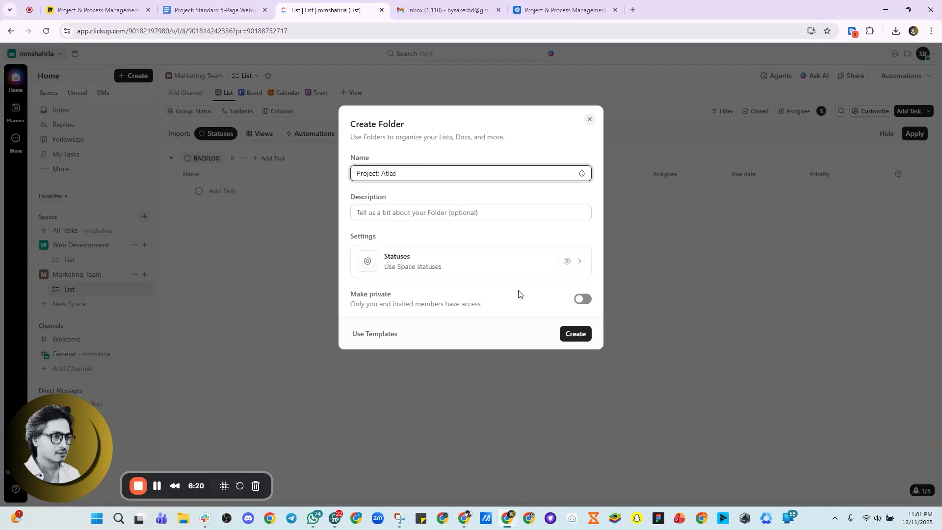
{"action": "left_click", "coordinate": [488, 261]}
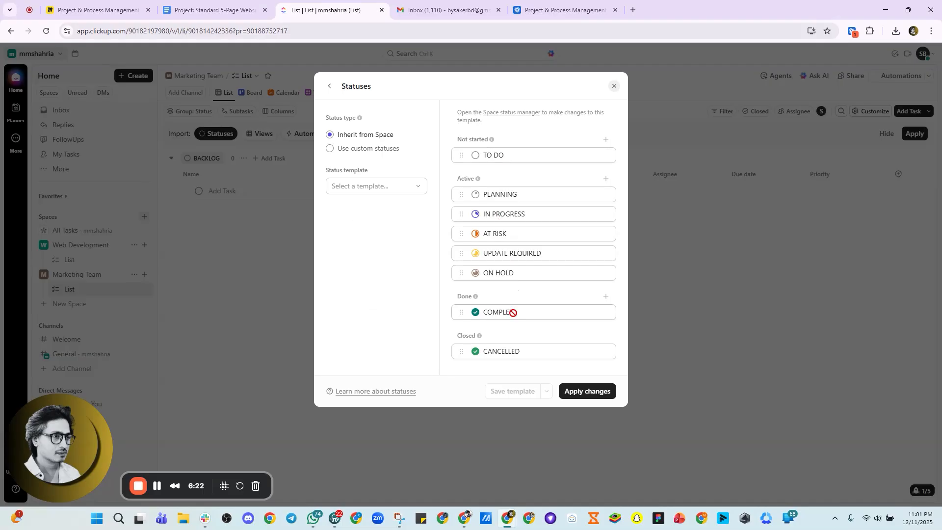
{"action": "left_click", "coordinate": [330, 86]}
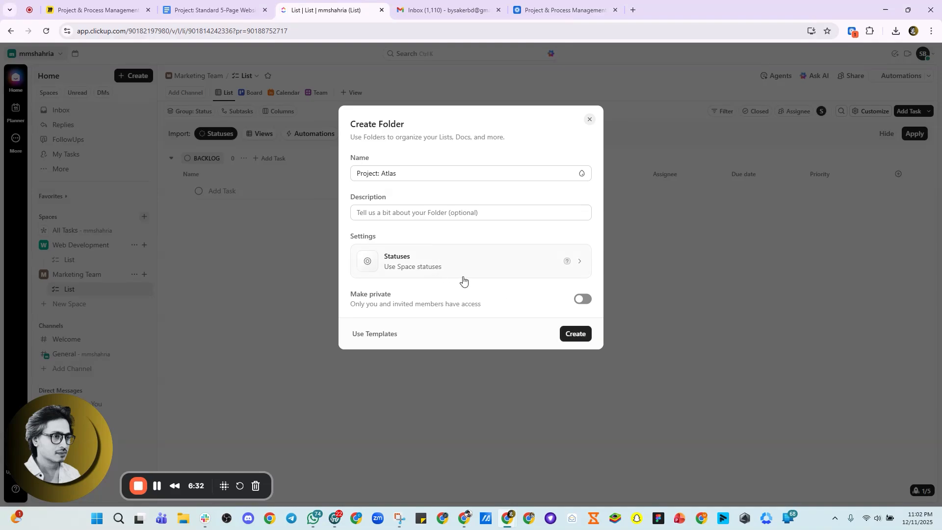
{"action": "left_click", "coordinate": [577, 335]}
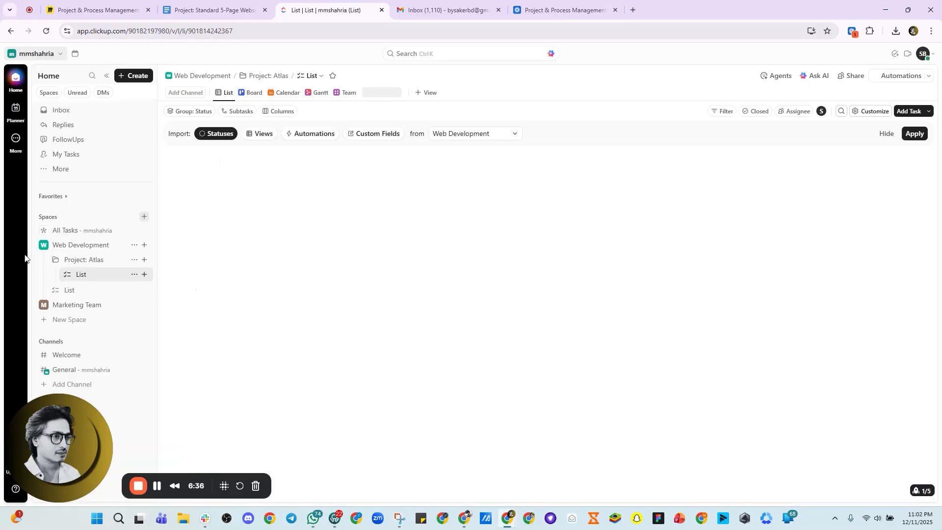
{"action": "left_click", "coordinate": [55, 263]}
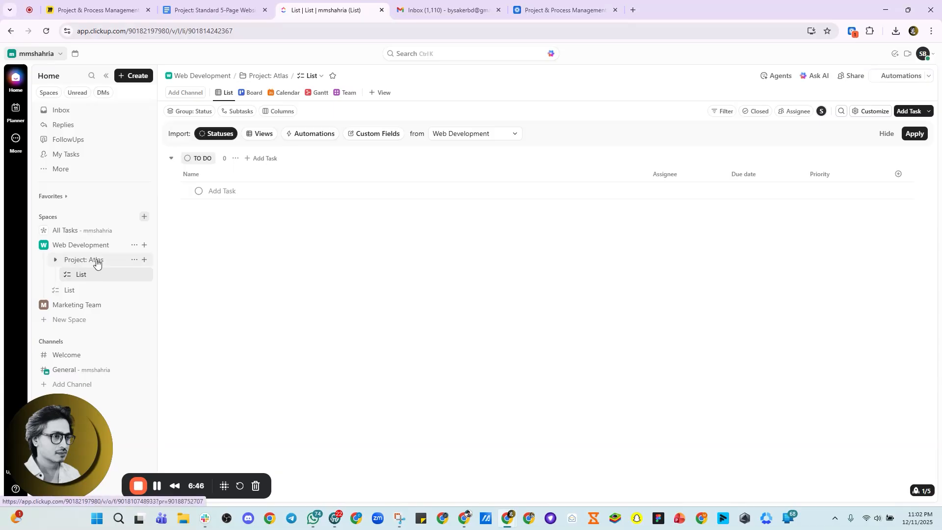
Create another folder named "Poject: Maya" in the Web Development Space, and expand the Project: Atlas folder.
{"action": "left_click", "coordinate": [145, 248]}
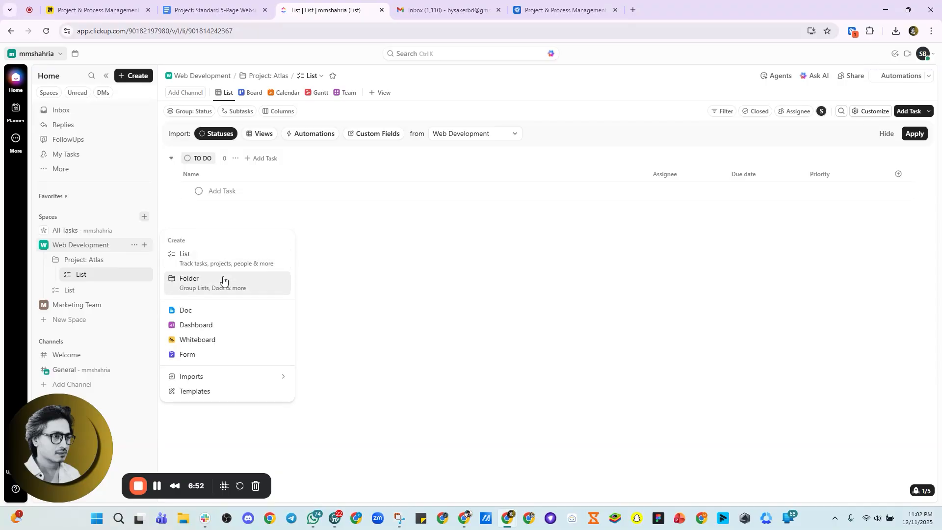
{"action": "left_click", "coordinate": [237, 289]}
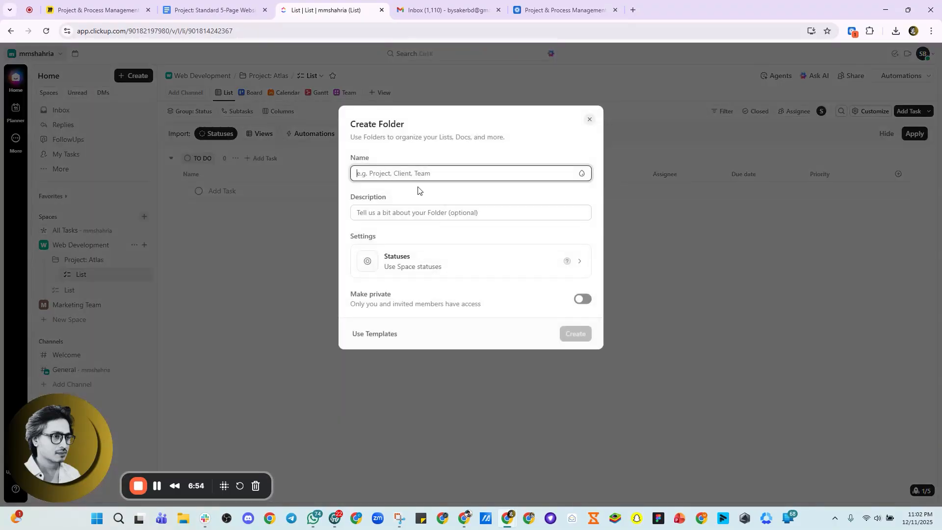
{"action": "type", "text": "Poject: Maya"}
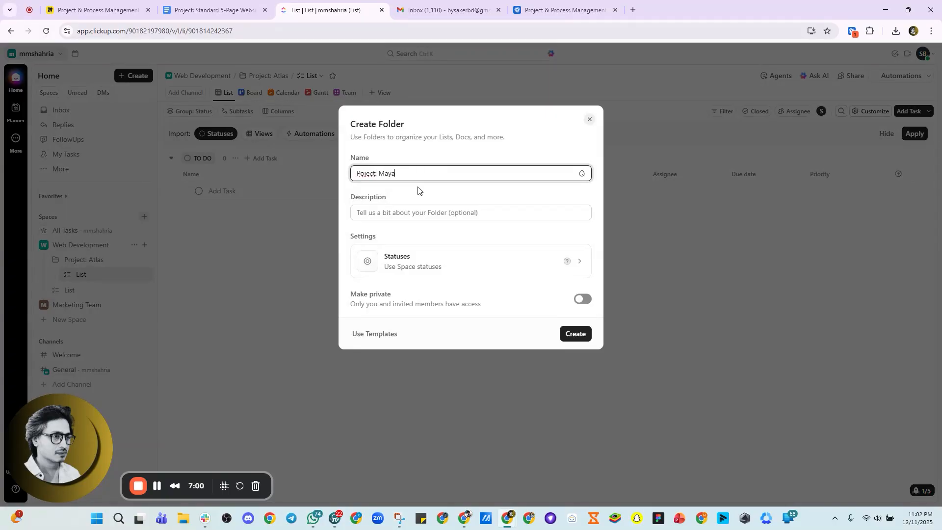
{"action": "left_click", "coordinate": [572, 335]}
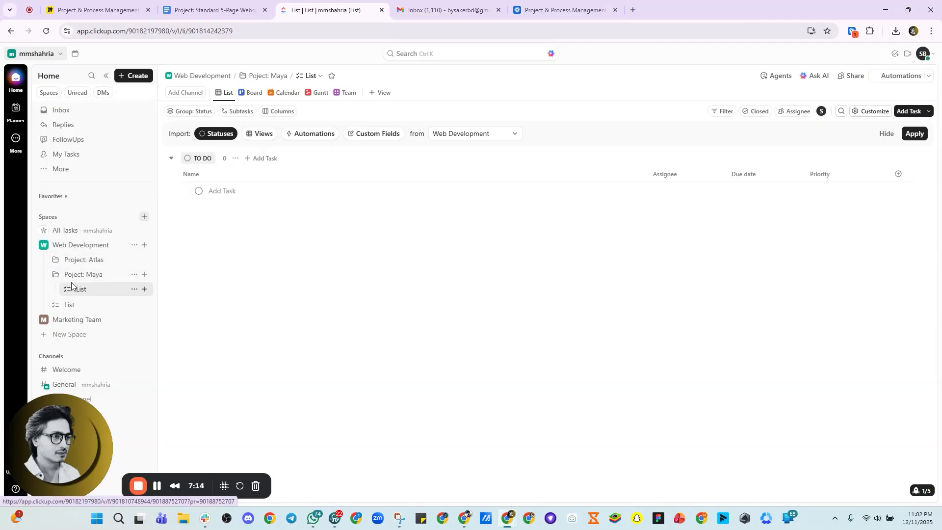
{"action": "left_click", "coordinate": [55, 265]}
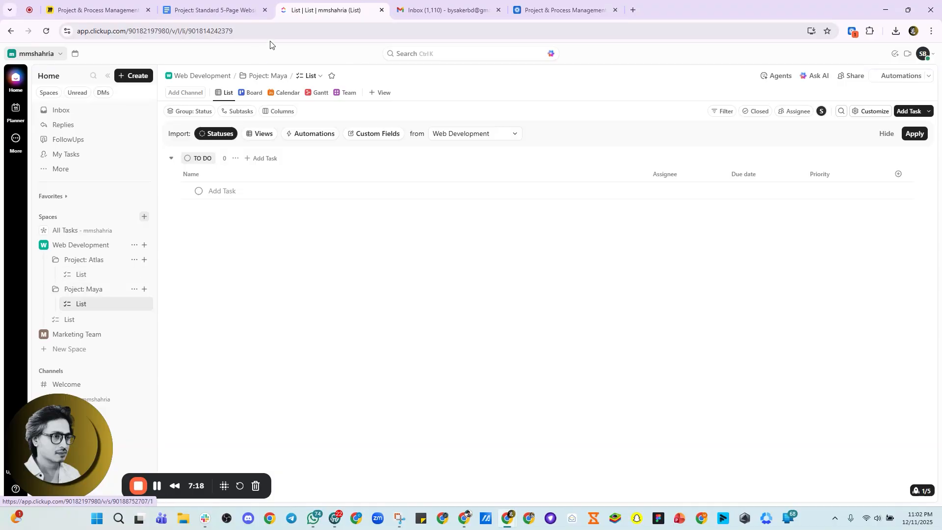
Switch to the project outline in Google Docs and add "Atlas" to the end of its title line.
{"action": "left_click", "coordinate": [219, 10]}
{"action": "left_click", "coordinate": [311, 172]}
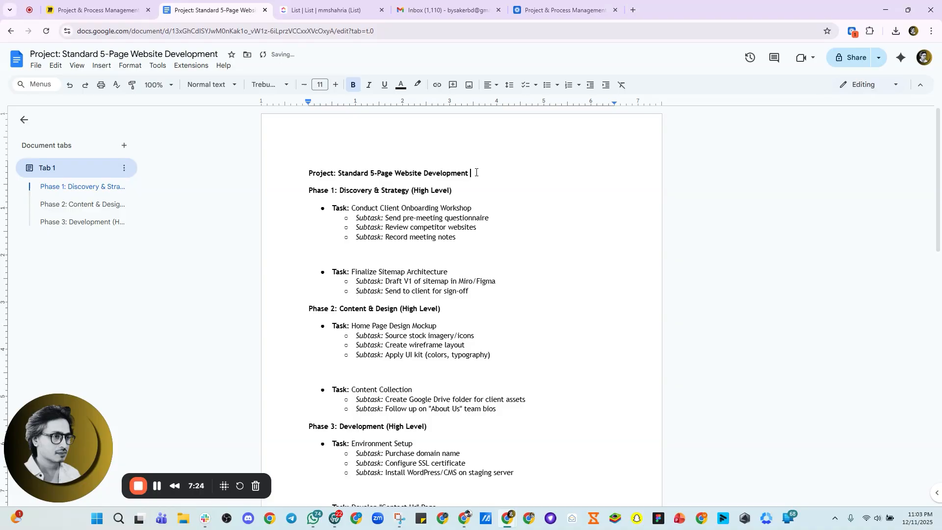
{"action": "type", "text": "Atlas"}
Highlight the whole outline of phases, tasks and subtasks to look it over, and clear the selection.
{"action": "left_click_drag", "start_coordinate": [310, 172], "coordinate": [501, 347]}
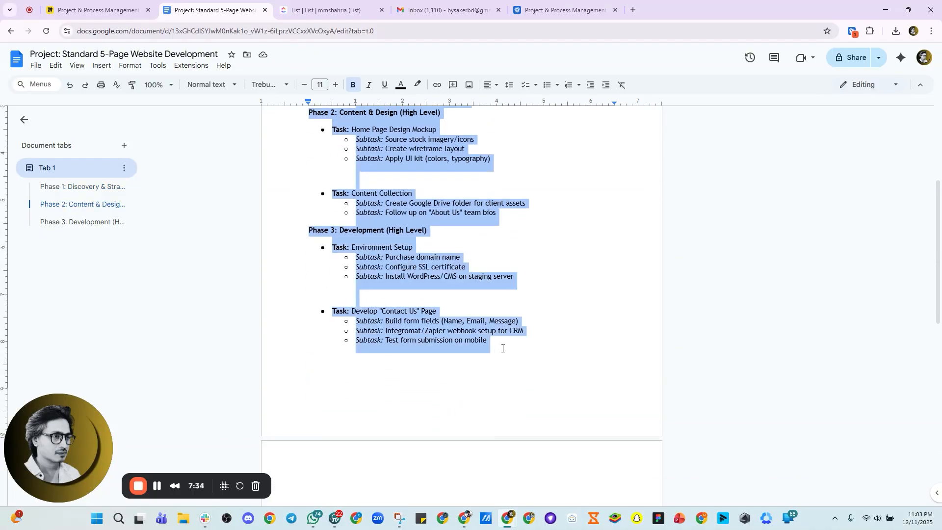
{"action": "scroll", "coordinate": [504, 344], "scroll_direction": "up", "scroll_amount": 4}
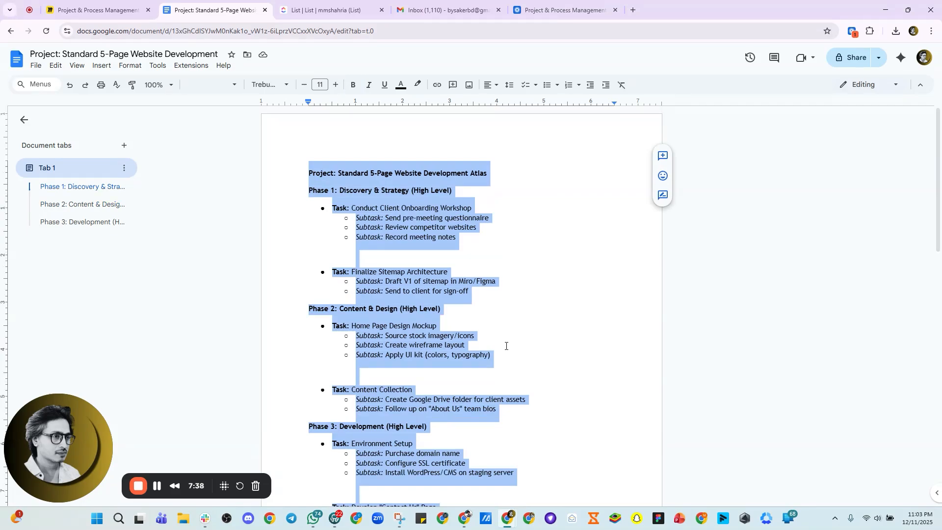
{"action": "left_click", "coordinate": [344, 266]}
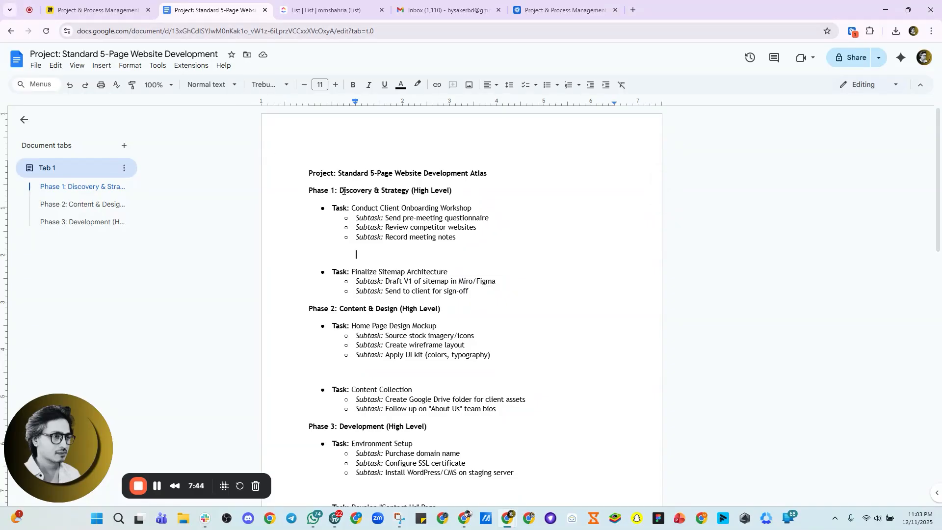
Copy the Phase 1 name from the outline and, back in ClickUp, rename the Project: Atlas list to "Discovery & Strategy".
{"action": "left_click_drag", "start_coordinate": [342, 193], "coordinate": [401, 190]}
{"action": "right_click", "coordinate": [402, 190]}
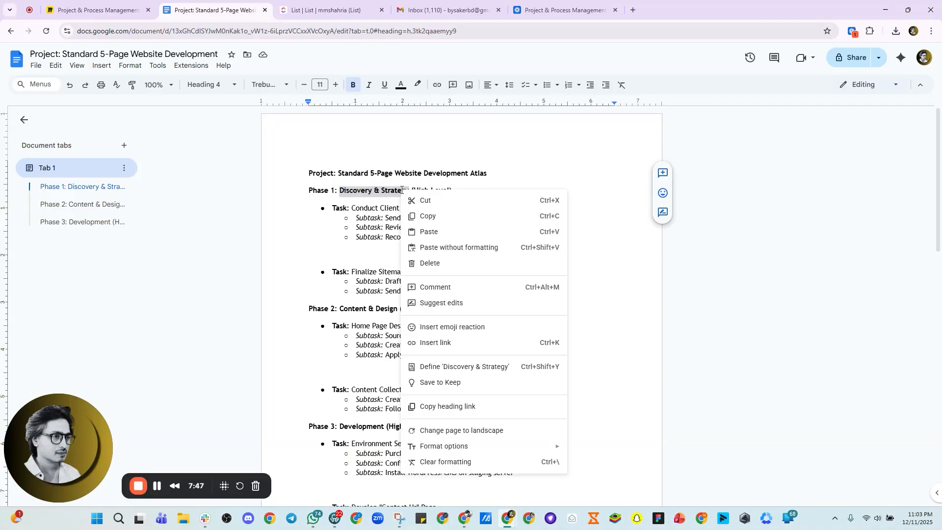
{"action": "left_click", "coordinate": [425, 217]}
{"action": "left_click", "coordinate": [326, 10]}
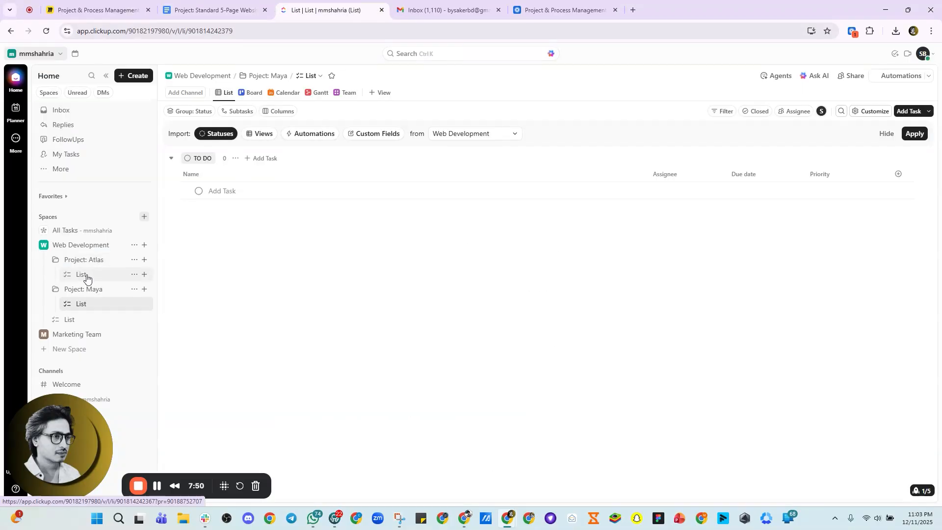
{"action": "left_click", "coordinate": [134, 274]}
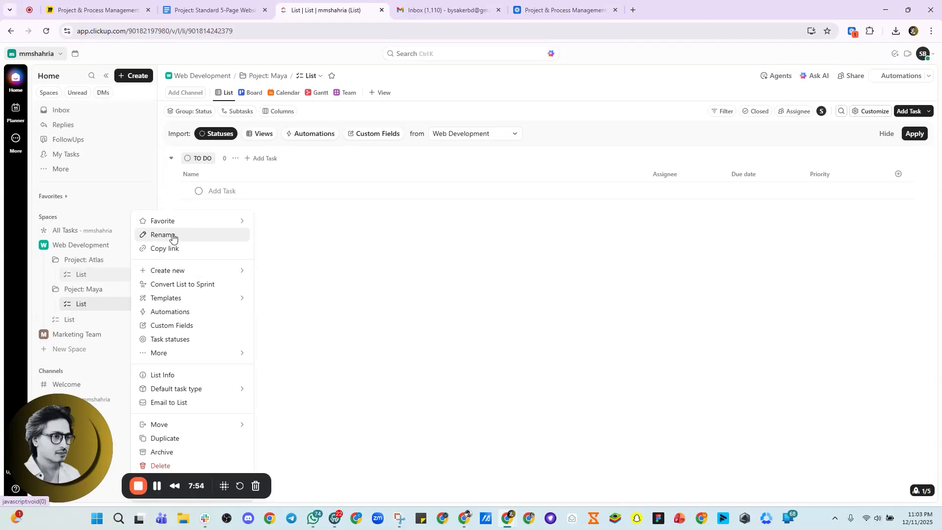
{"action": "left_click", "coordinate": [166, 234]}
{"action": "double_click", "coordinate": [109, 275]}
{"action": "key", "text": "ctrl+v"}
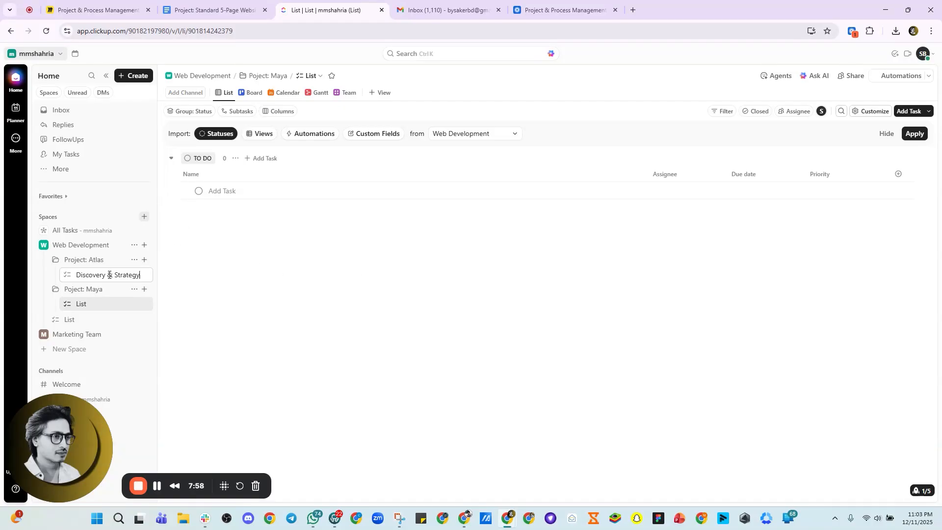
{"action": "left_click", "coordinate": [215, 261]}
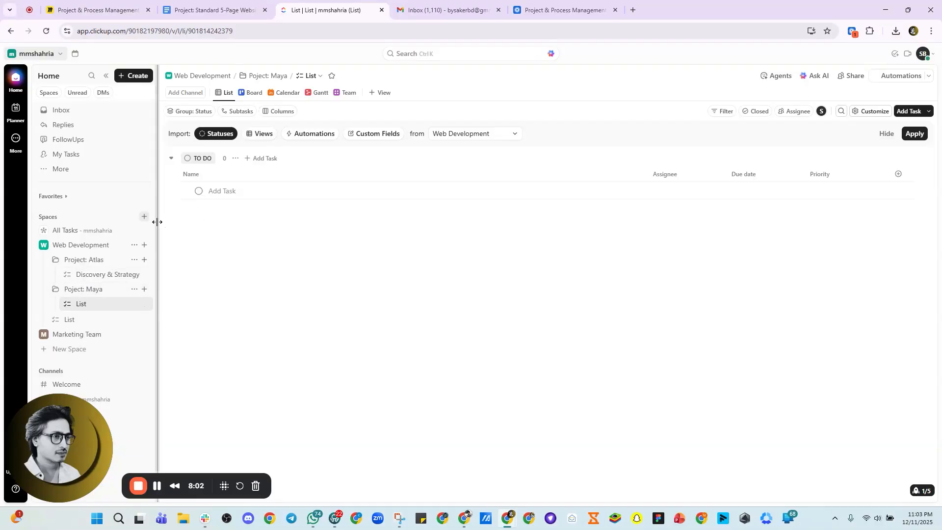
Create a list in Project: Atlas named "Content & Design", copied from Phase 2 in the Google Docs outline, and dismiss the AI-suggested settings.
{"action": "left_click_drag", "start_coordinate": [156, 219], "coordinate": [196, 226]}
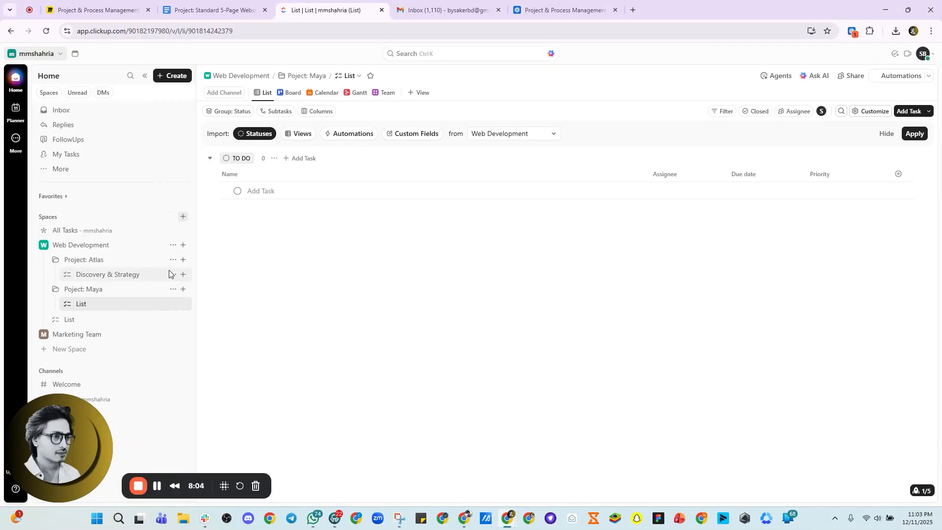
{"action": "left_click", "coordinate": [184, 262]}
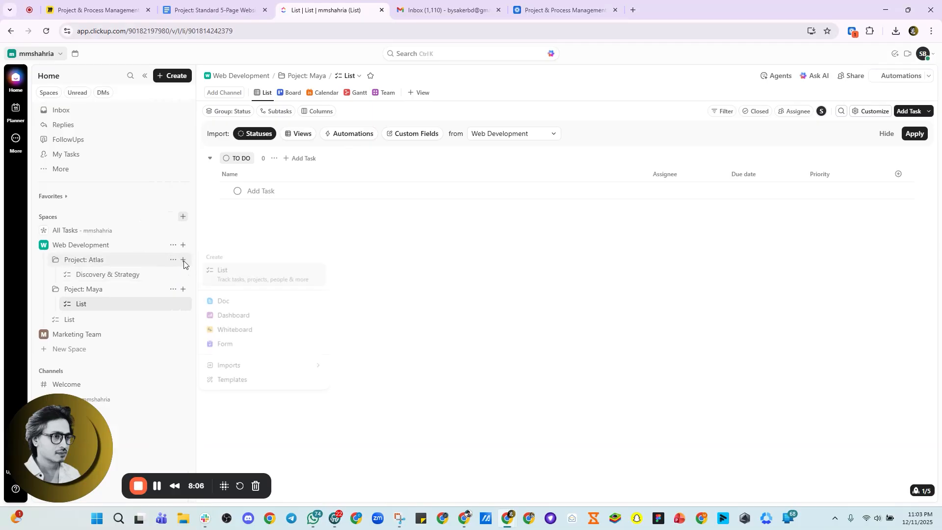
{"action": "left_click", "coordinate": [230, 274]}
{"action": "left_click", "coordinate": [216, 11]}
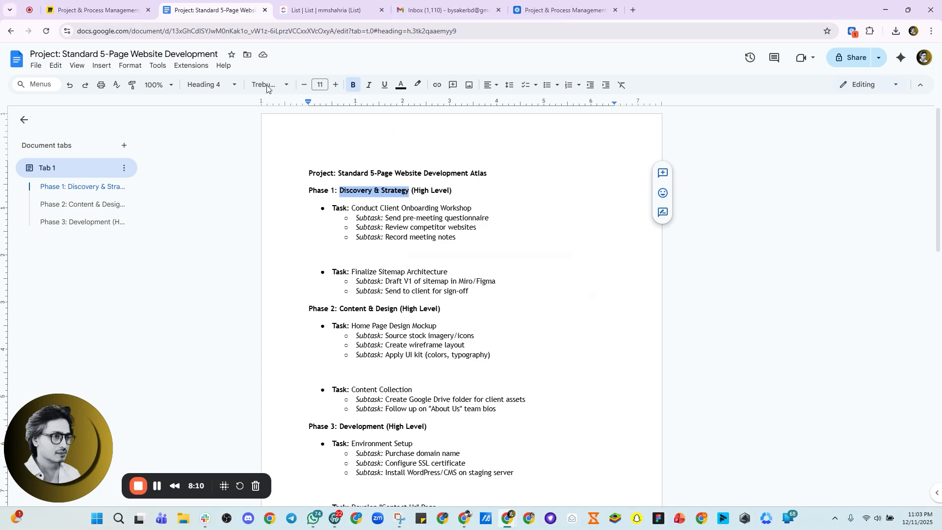
{"action": "left_click_drag", "start_coordinate": [339, 310], "coordinate": [398, 310]}
{"action": "right_click", "coordinate": [390, 311]}
{"action": "left_click", "coordinate": [407, 252]}
{"action": "left_click", "coordinate": [326, 10]}
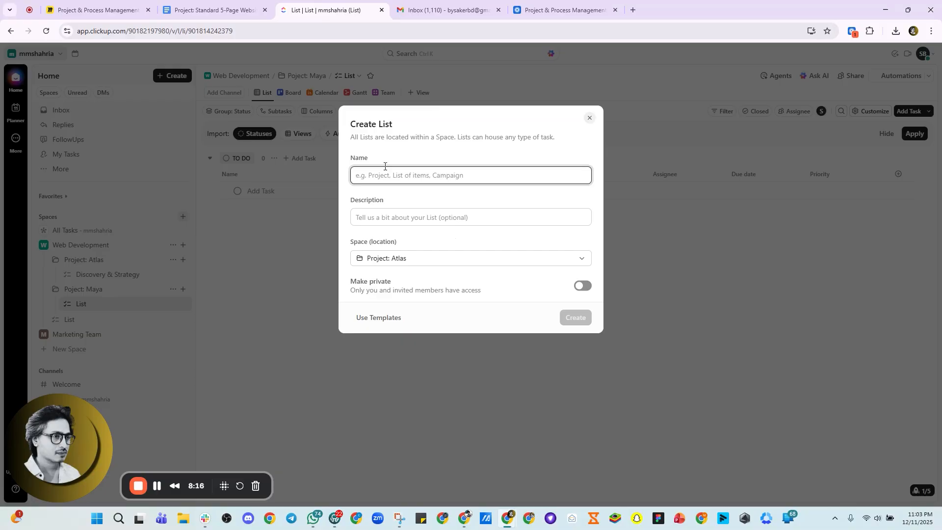
{"action": "key", "text": "ctrl+v"}
{"action": "left_click", "coordinate": [575, 318]}
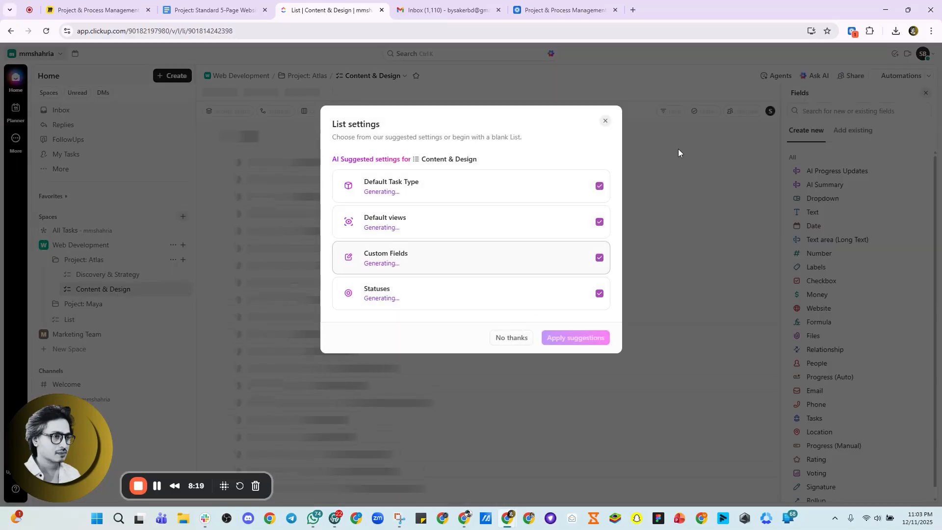
{"action": "left_click", "coordinate": [606, 121]}
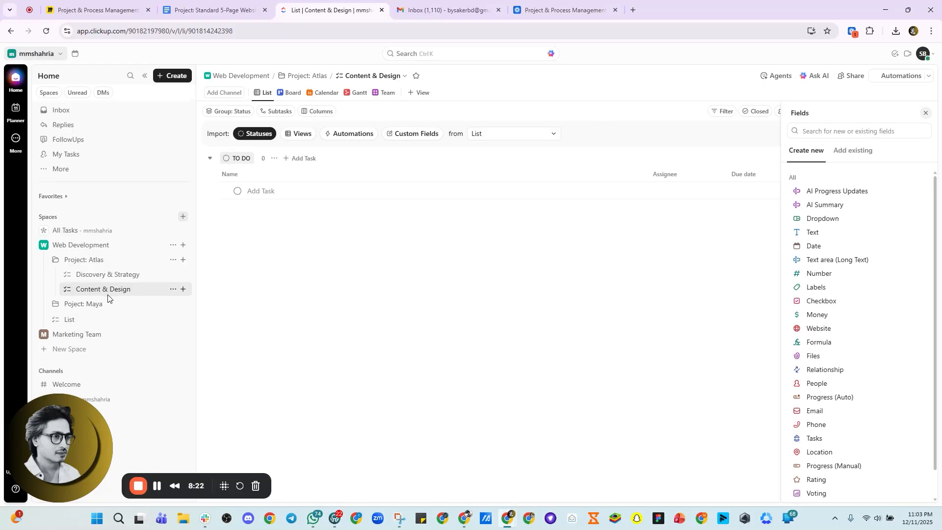
Create a "Development" list in Project: Atlas, copying the Phase 3 name from the Google Docs outline, and dismiss the AI-suggested settings.
{"action": "left_click", "coordinate": [183, 259]}
{"action": "left_click", "coordinate": [215, 276]}
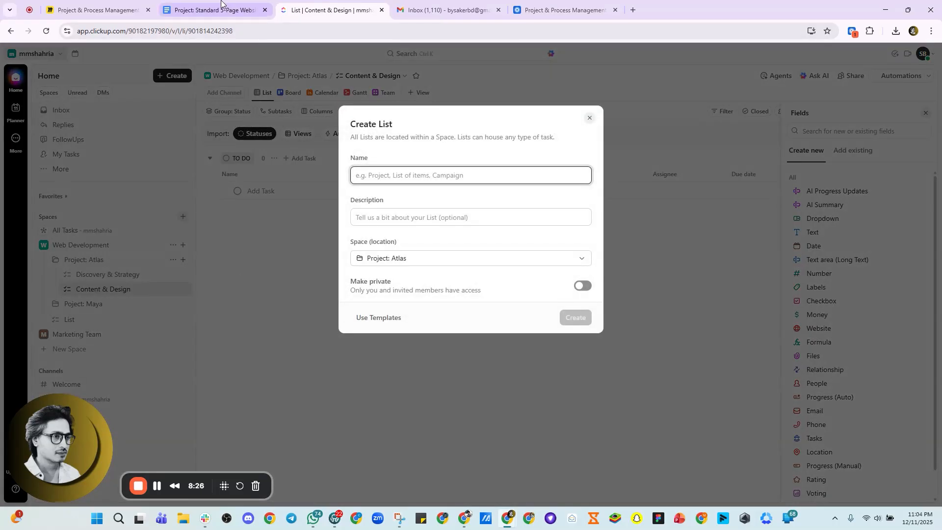
{"action": "left_click", "coordinate": [216, 10]}
{"action": "scroll", "coordinate": [346, 306], "scroll_direction": "down", "scroll_amount": 3}
{"action": "left_click_drag", "start_coordinate": [338, 280], "coordinate": [388, 278]}
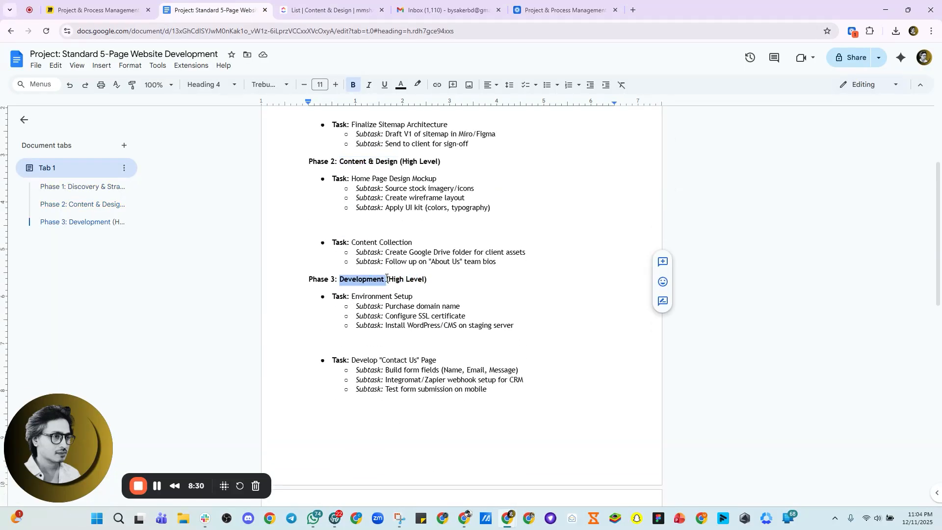
{"action": "right_click", "coordinate": [387, 278]}
{"action": "left_click", "coordinate": [403, 250]}
{"action": "left_click", "coordinate": [326, 10]}
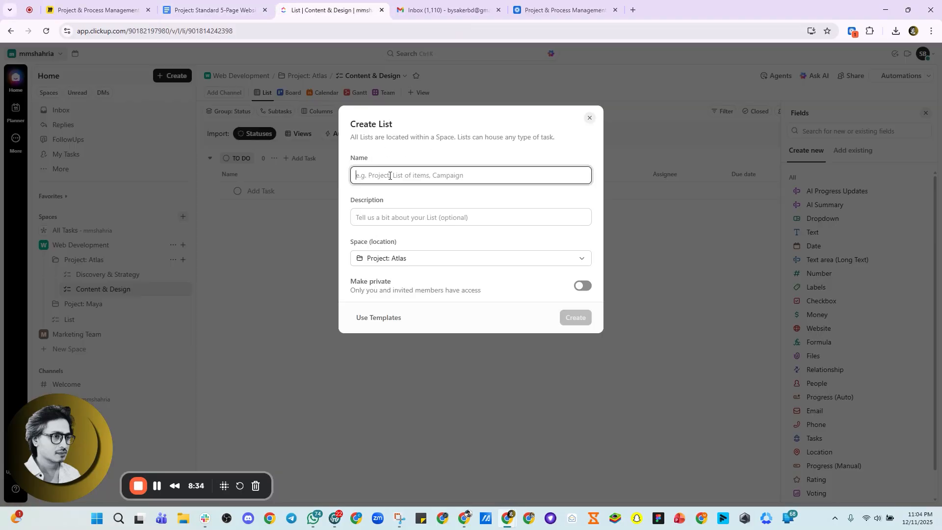
{"action": "key", "text": "ctrl+v"}
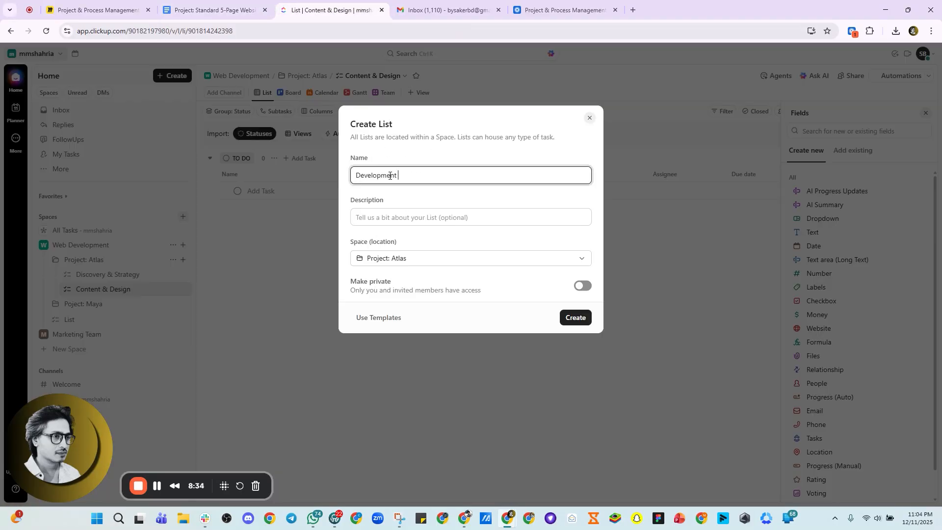
{"action": "left_click", "coordinate": [579, 319]}
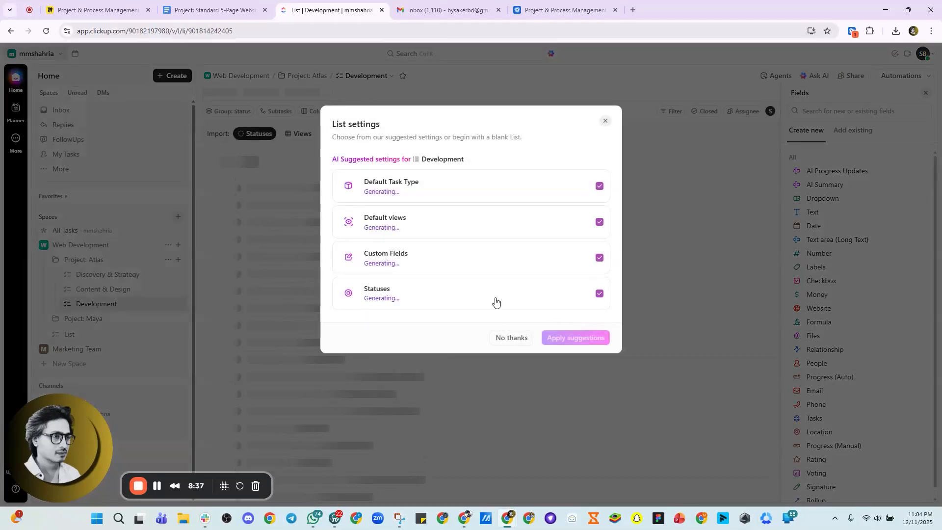
{"action": "left_click", "coordinate": [606, 121]}
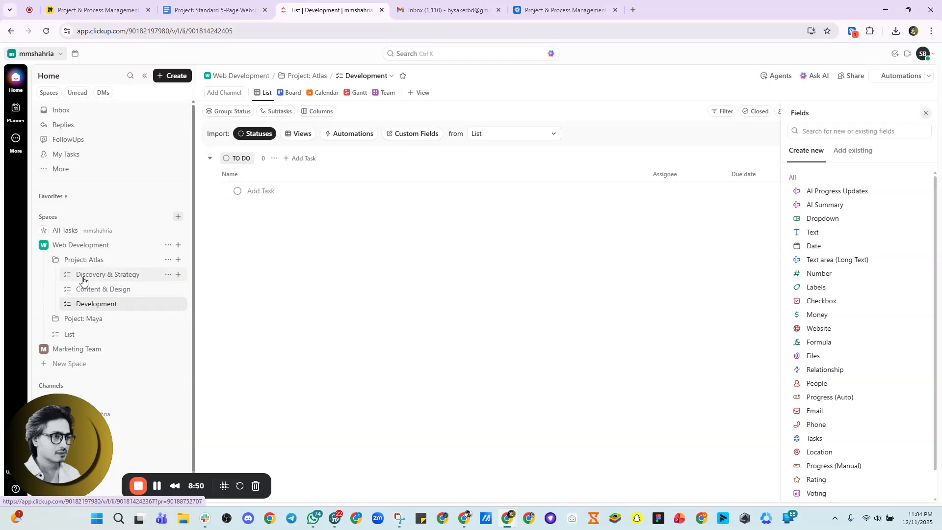
Add the task "Conduct Client Onboarding Workshop" to the Discovery & Strategy list, copying its name from the Google Docs outline.
{"action": "left_click", "coordinate": [100, 278]}
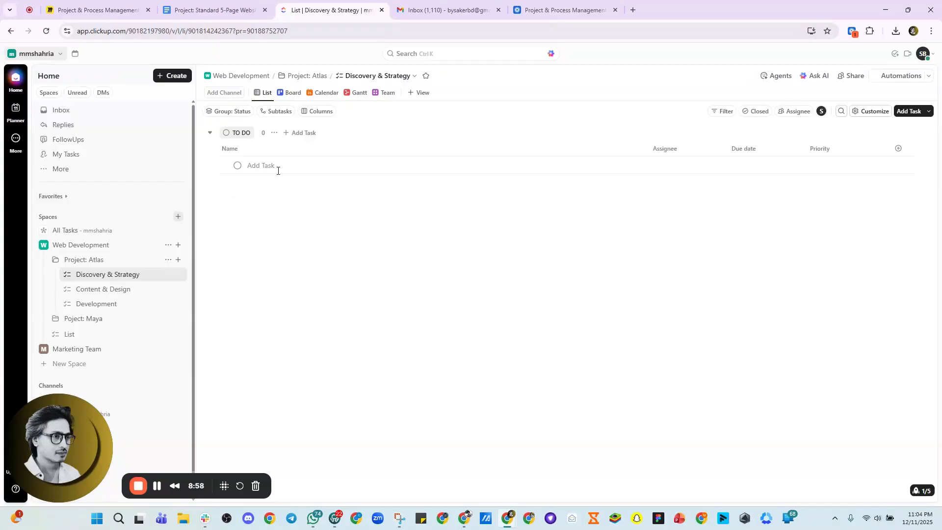
{"action": "left_click", "coordinate": [221, 10]}
{"action": "scroll", "coordinate": [255, 301], "scroll_direction": "up", "scroll_amount": 3}
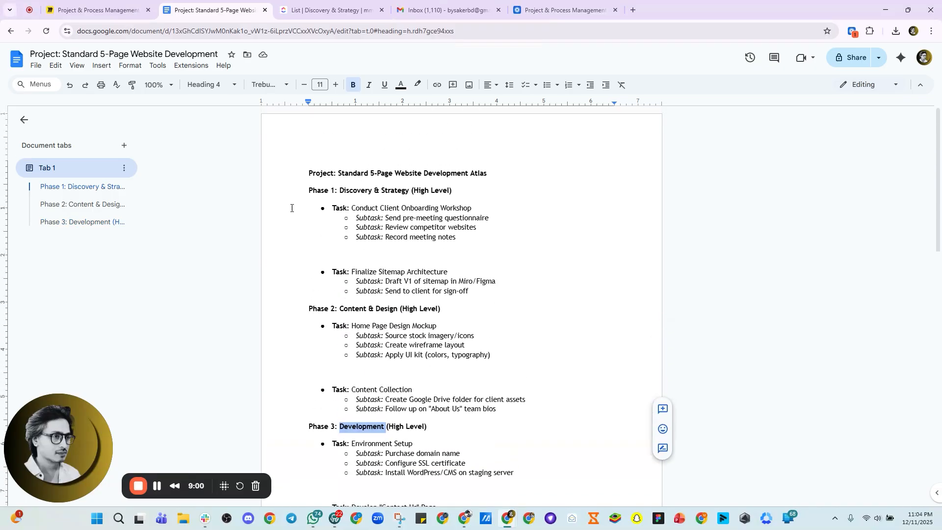
{"action": "left_click_drag", "start_coordinate": [354, 208], "coordinate": [474, 208]}
{"action": "right_click", "coordinate": [466, 206]}
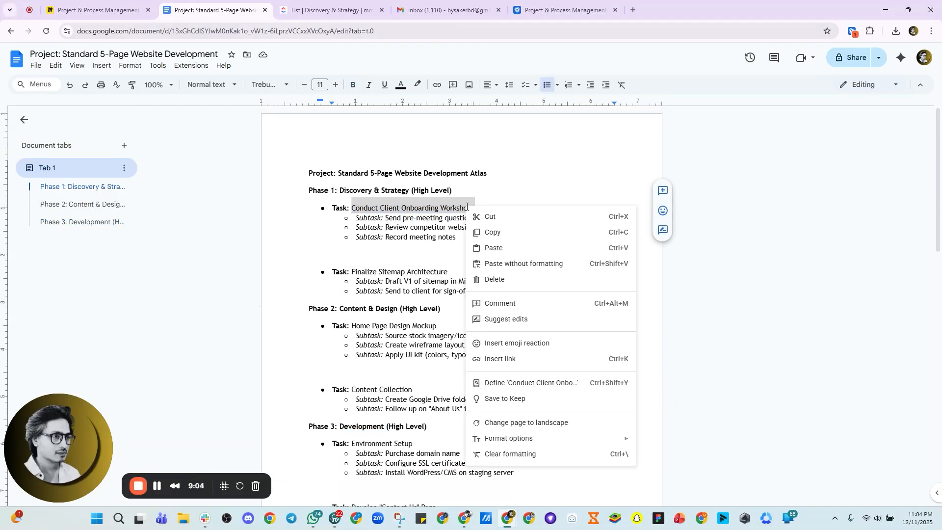
{"action": "left_click", "coordinate": [506, 233]}
{"action": "left_click", "coordinate": [333, 10]}
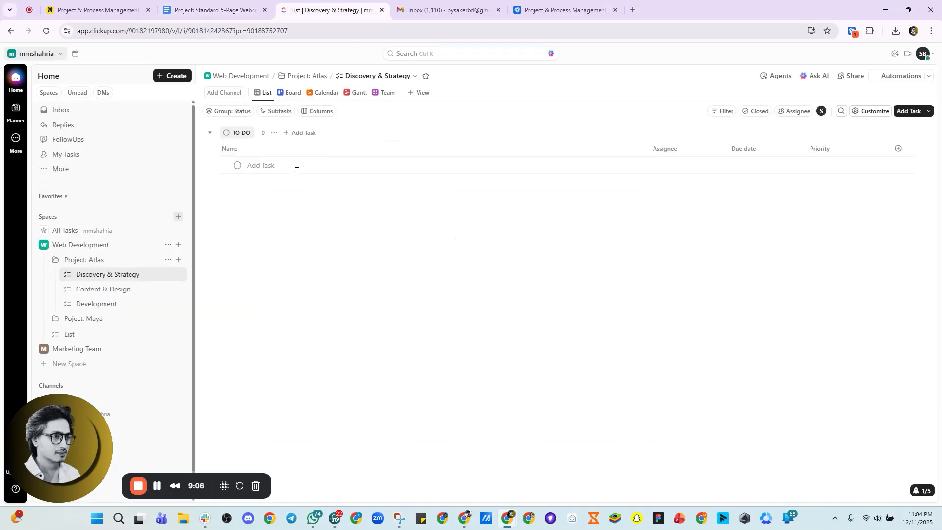
{"action": "left_click", "coordinate": [297, 167]}
{"action": "key", "text": "ctrl+v"}
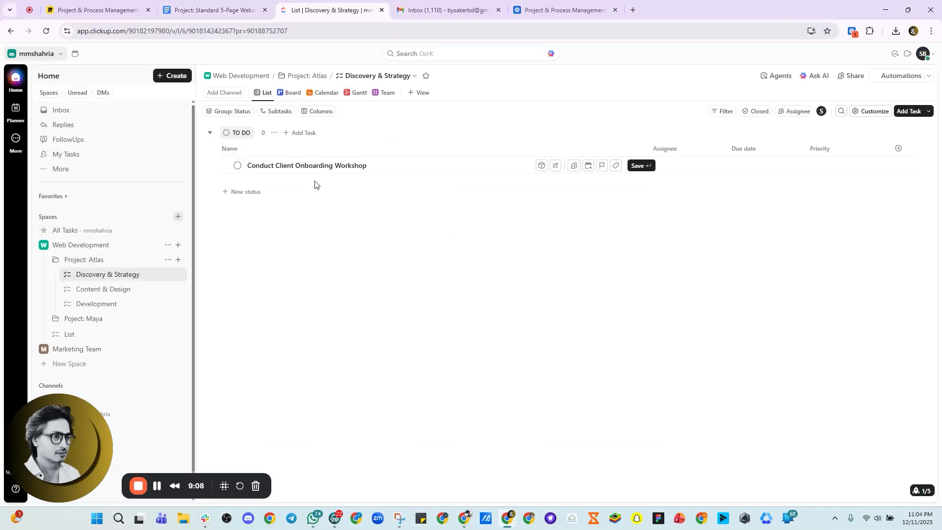
{"action": "key", "text": "Return"}
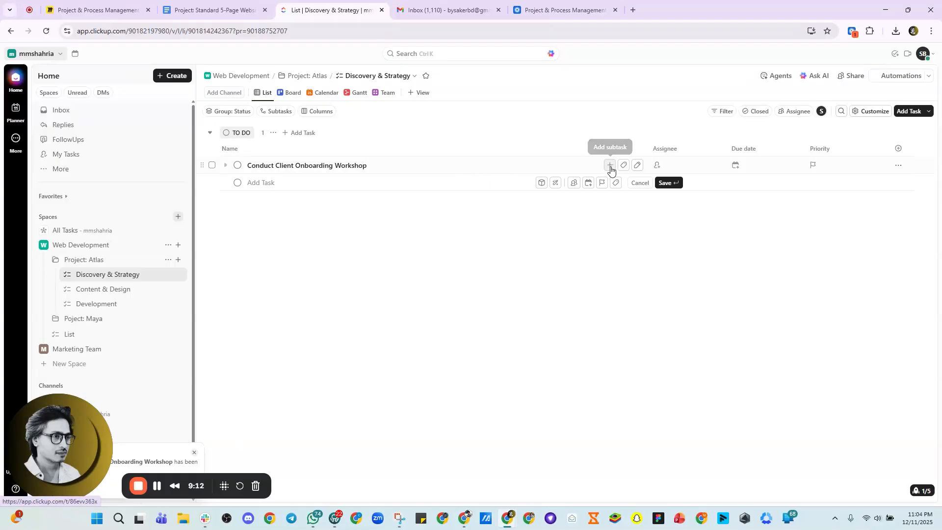
Add the subtask "Send pre-meeting questionnaire" under Conduct Client Onboarding Workshop, copying its name from the Google Docs outline.
{"action": "left_click", "coordinate": [610, 166]}
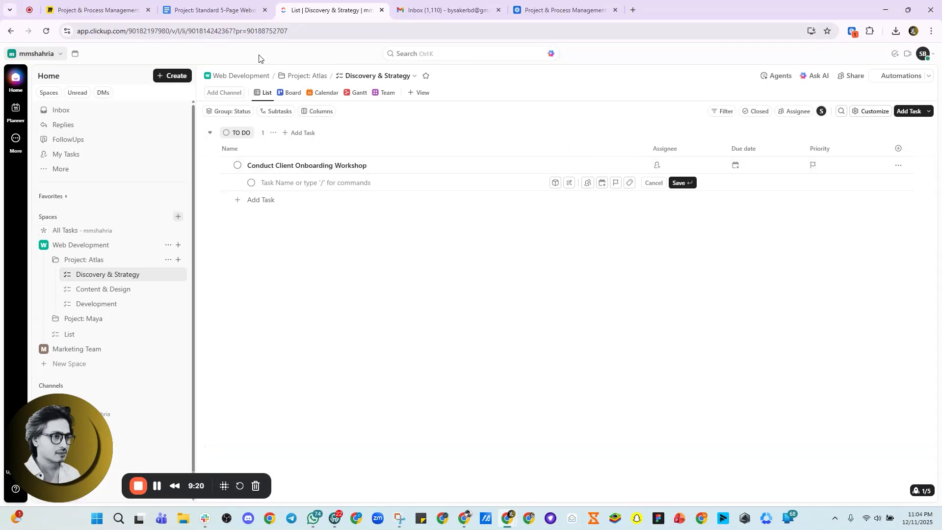
{"action": "left_click", "coordinate": [237, 12]}
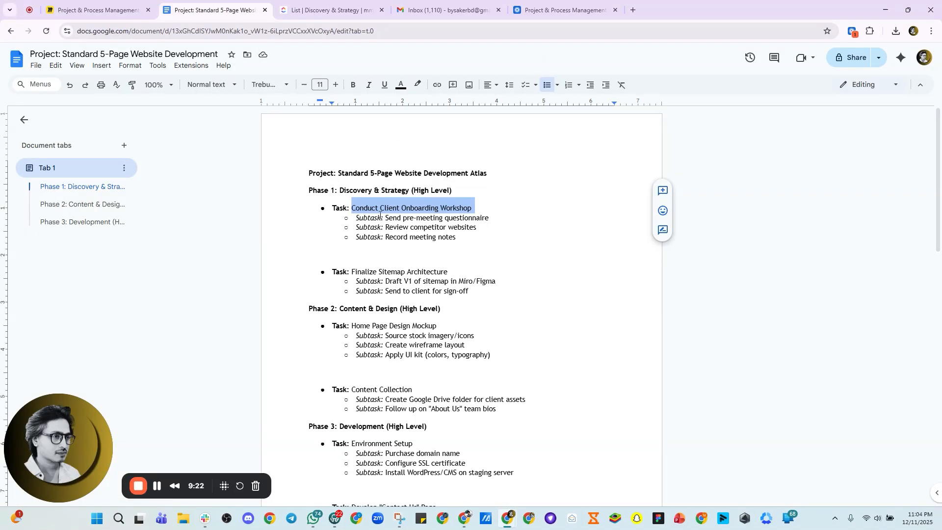
{"action": "left_click_drag", "start_coordinate": [386, 220], "coordinate": [489, 219]}
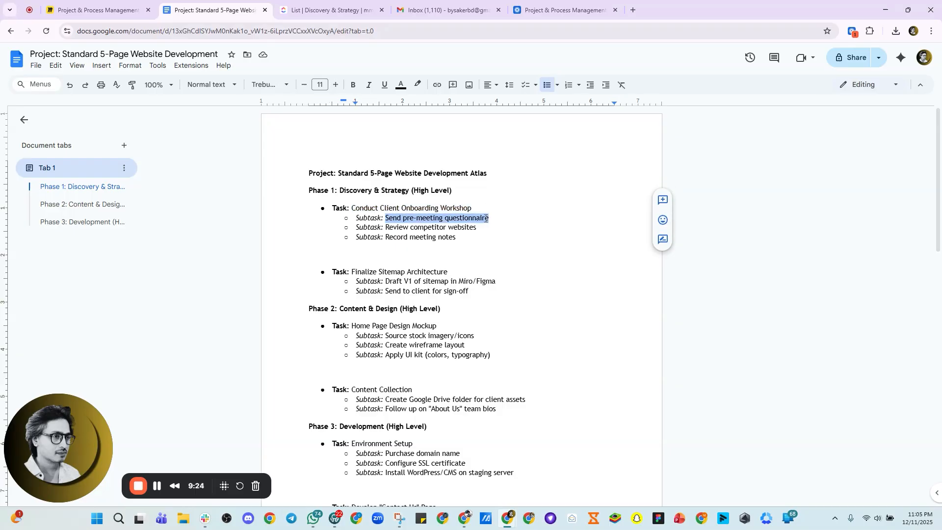
{"action": "right_click", "coordinate": [485, 217]}
{"action": "left_click", "coordinate": [515, 240]}
{"action": "left_click", "coordinate": [323, 10]}
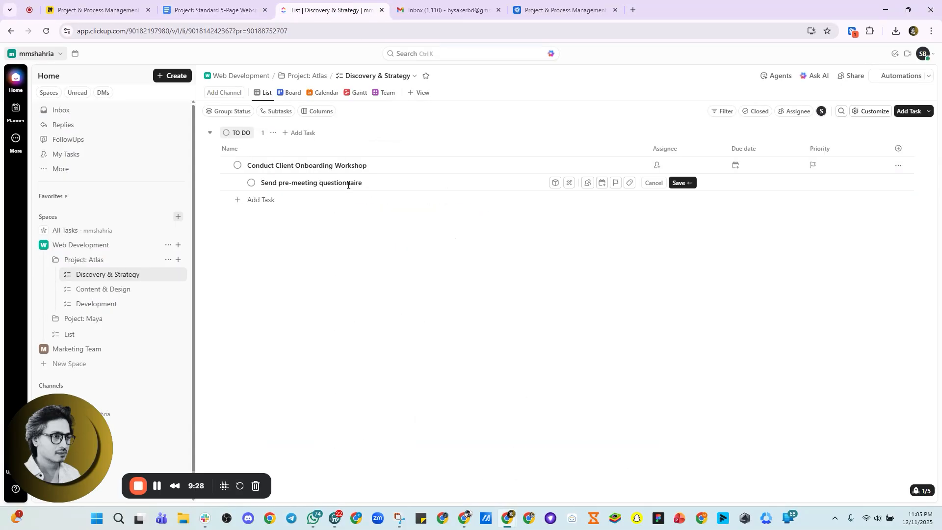
{"action": "key", "text": "Return"}
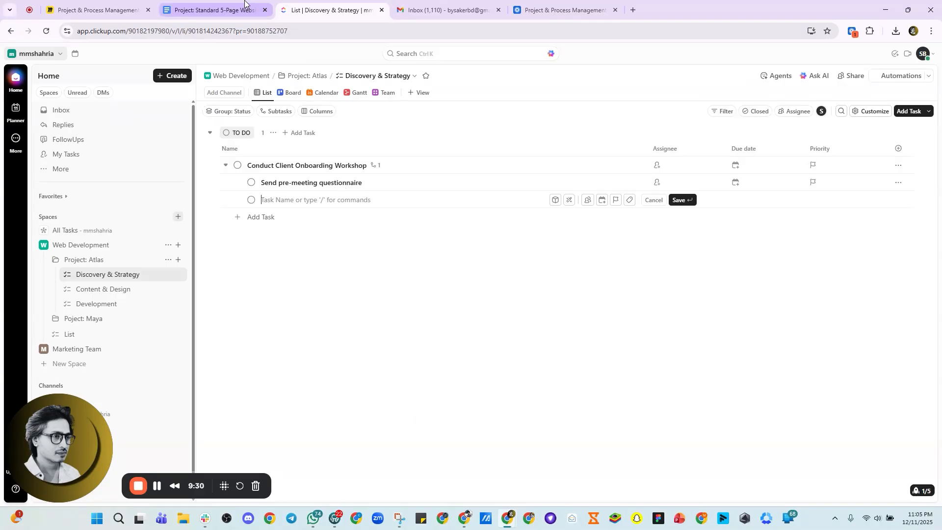
Copy "Review competitor websites" from the Google Docs outline and add it in ClickUp as the workshop task's second subtask.
{"action": "left_click", "coordinate": [211, 10]}
{"action": "left_click_drag", "start_coordinate": [384, 228], "coordinate": [476, 230]}
{"action": "right_click", "coordinate": [474, 226]}
{"action": "left_click", "coordinate": [496, 250]}
{"action": "left_click", "coordinate": [328, 10]}
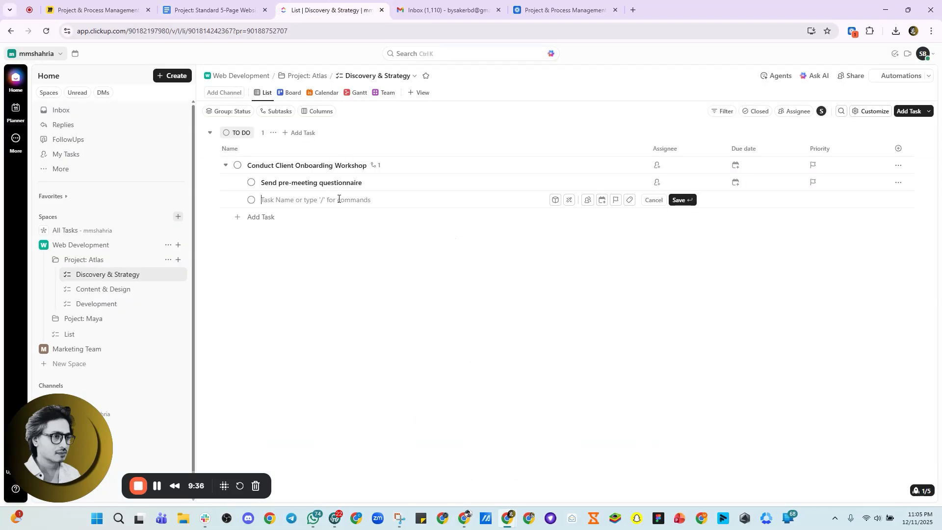
{"action": "key", "text": "ctrl+v"}
{"action": "key", "text": "Return"}
Copy "Record meeting notes" from the Google Docs outline and add it in ClickUp as the workshop task's third subtask.
{"action": "left_click", "coordinate": [232, 15]}
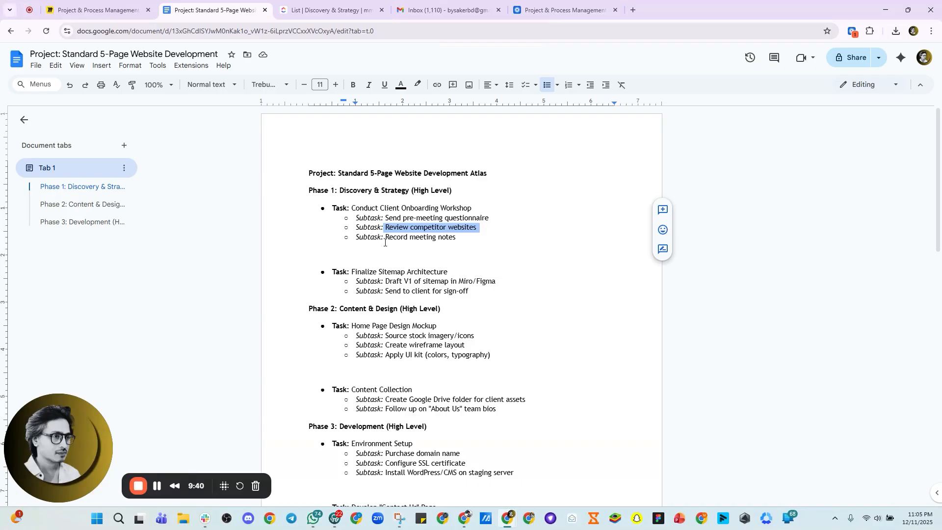
{"action": "left_click_drag", "start_coordinate": [386, 236], "coordinate": [461, 237]}
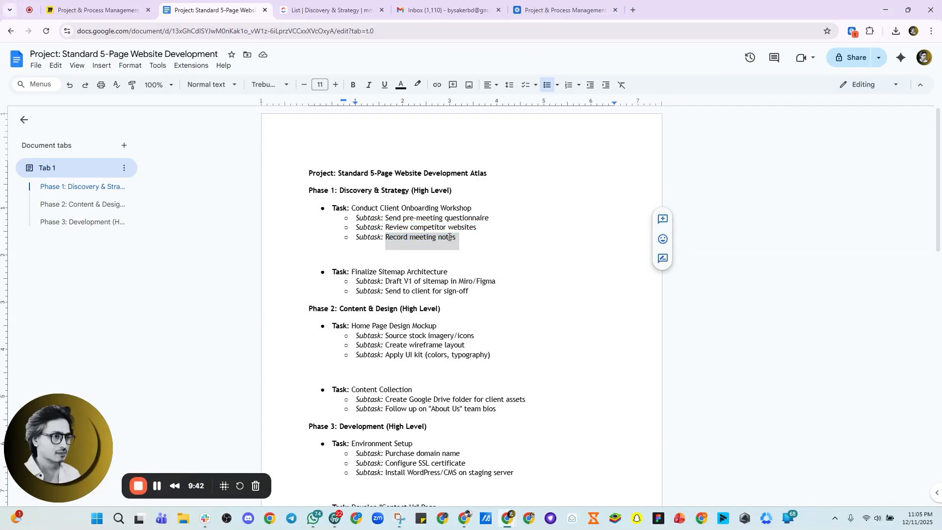
{"action": "right_click", "coordinate": [457, 242]}
{"action": "left_click", "coordinate": [472, 263]}
{"action": "left_click", "coordinate": [324, 10]}
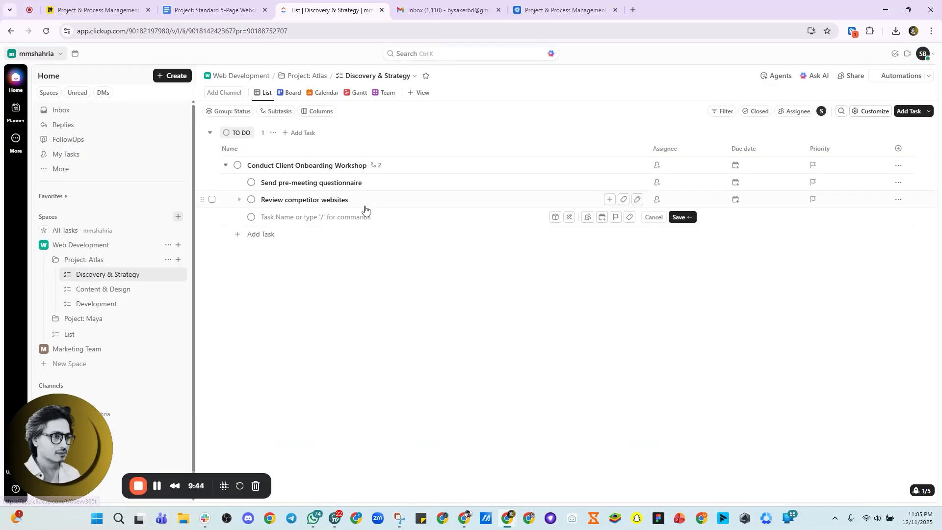
{"action": "key", "text": "ctrl+v"}
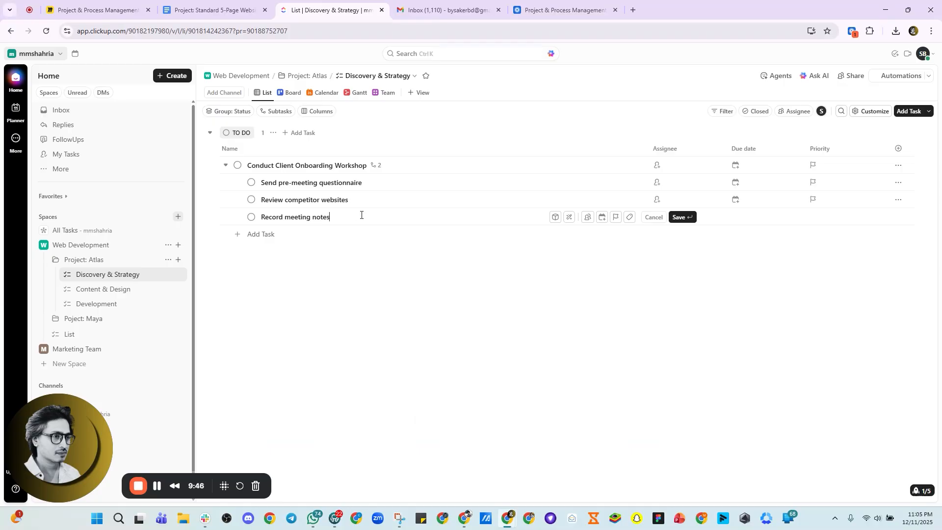
{"action": "key", "text": "Return"}
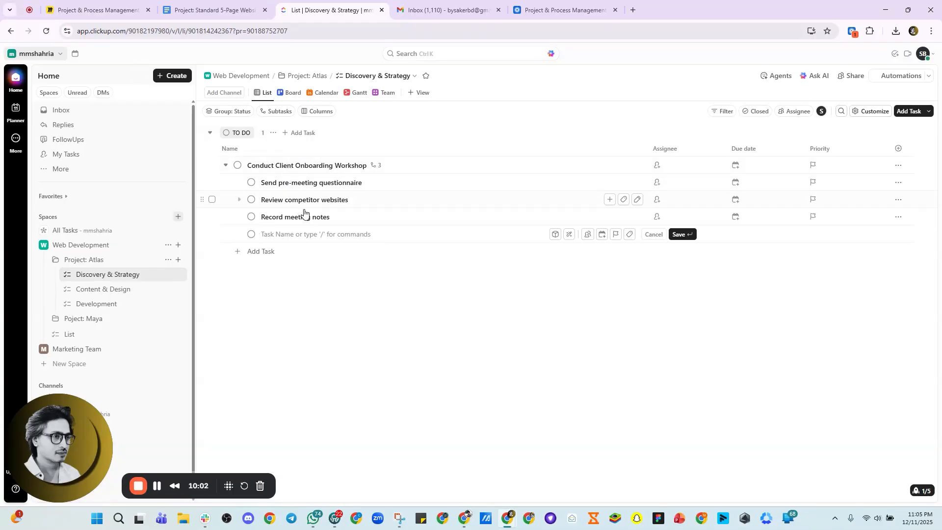
Assign both the Conduct Client Onboarding Workshop task and its "Send pre-meeting questionnaire" subtask to yourself.
{"action": "left_click", "coordinate": [661, 169]}
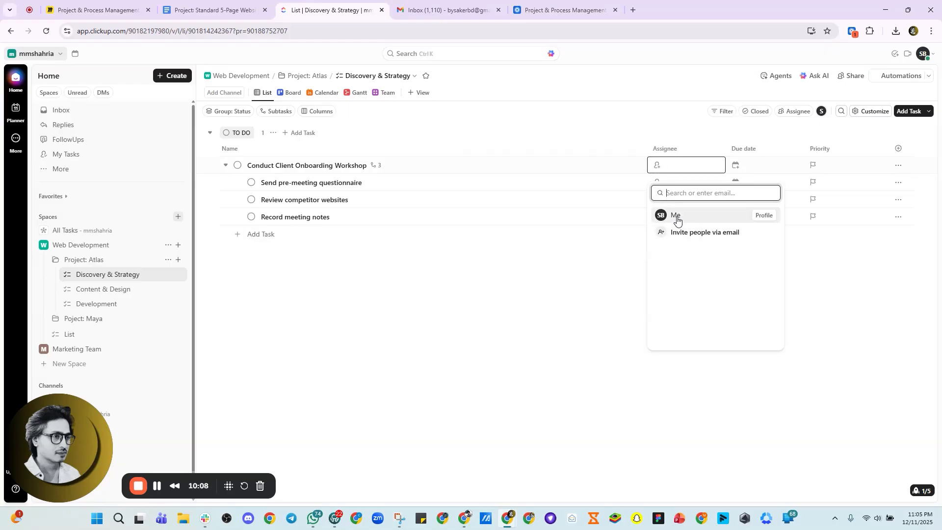
{"action": "left_click", "coordinate": [677, 217]}
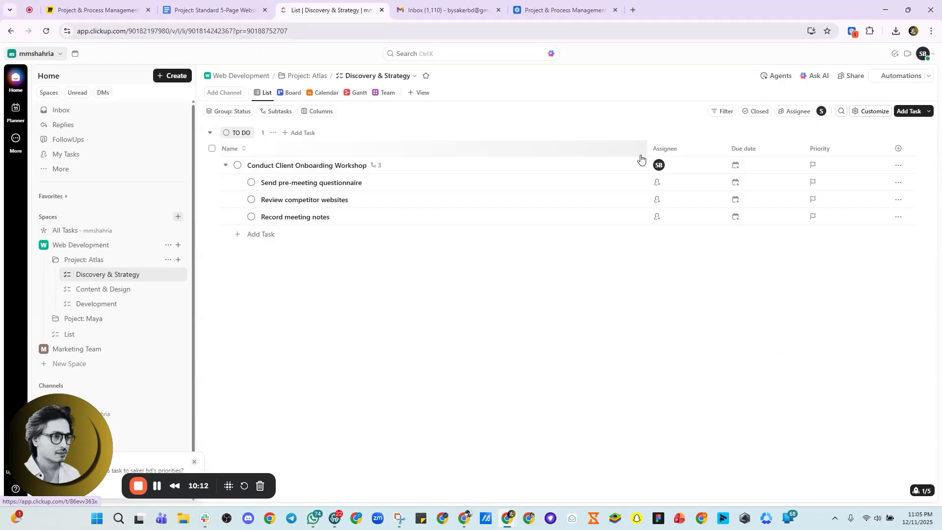
{"action": "left_click", "coordinate": [666, 185]}
{"action": "left_click", "coordinate": [677, 232]}
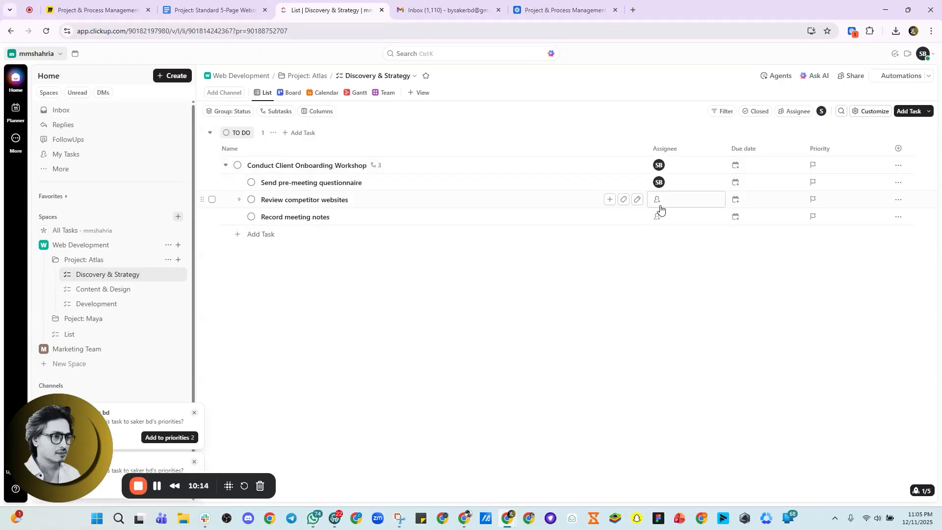
Set the Conduct Client Onboarding Workshop task's due date to 12/18/25 and its priority to High.
{"action": "left_click", "coordinate": [741, 171]}
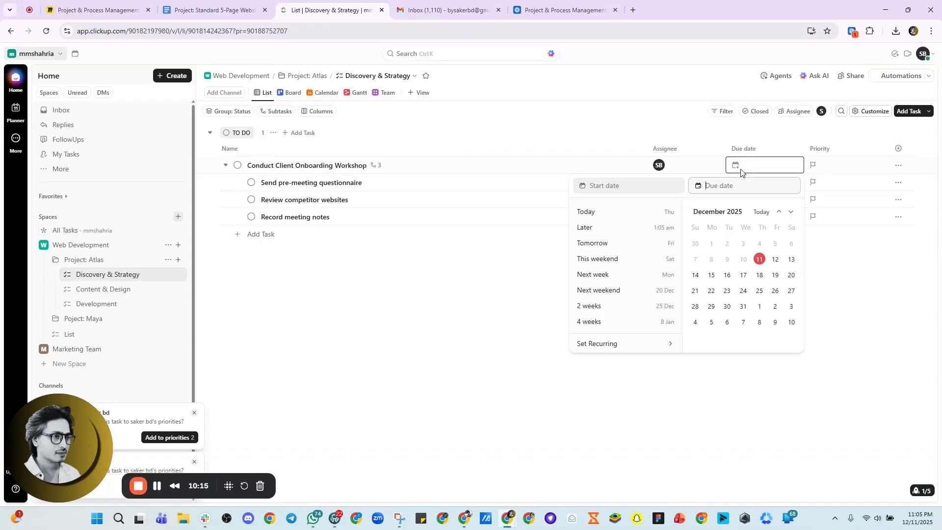
{"action": "left_click", "coordinate": [759, 275]}
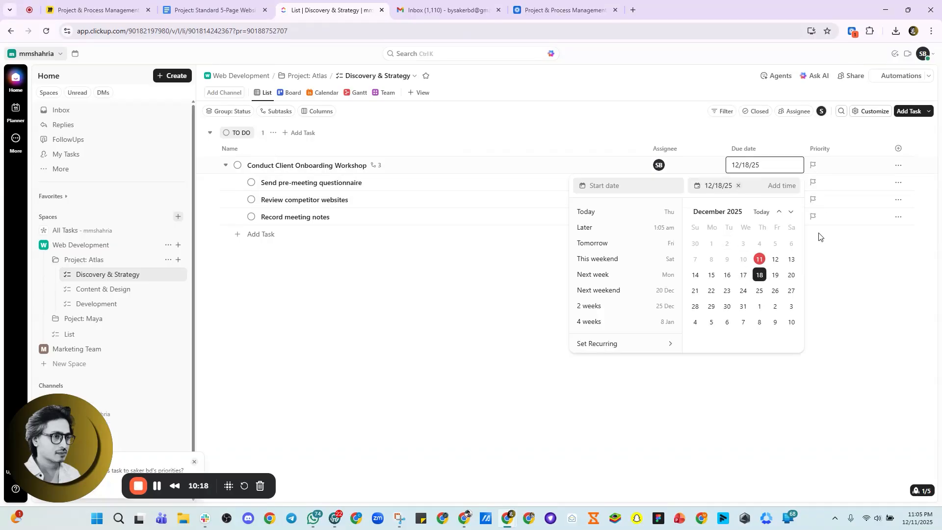
{"action": "left_click", "coordinate": [820, 233]}
{"action": "left_click", "coordinate": [809, 170]}
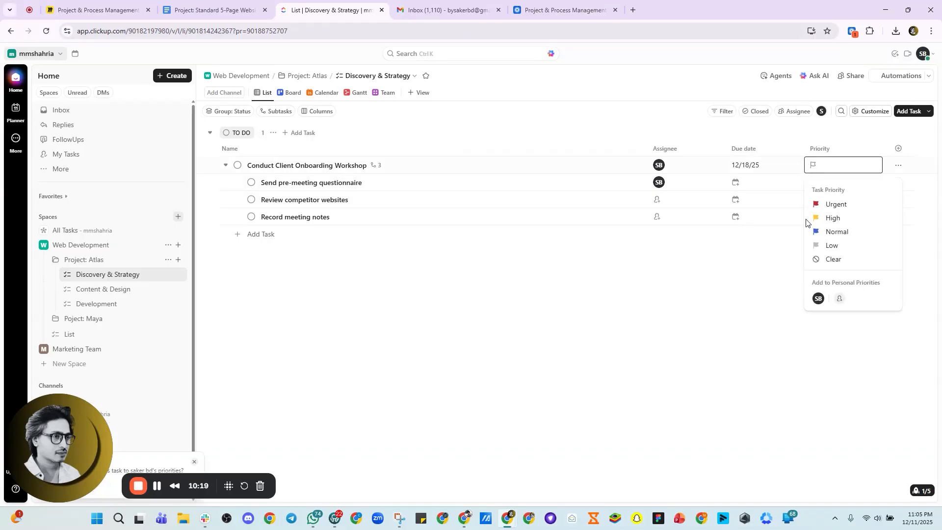
{"action": "left_click", "coordinate": [833, 217]}
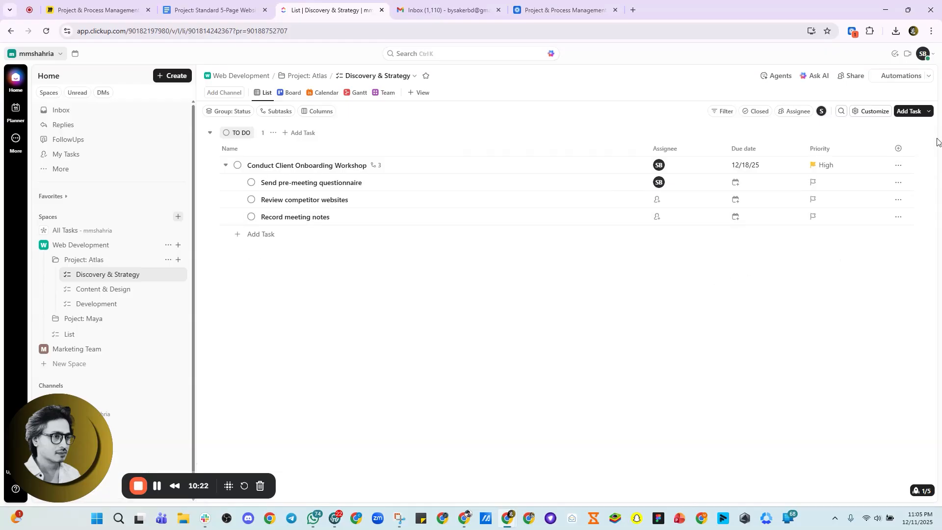
Find the existing Status field and show it as a column in the Discovery & Strategy list.
{"action": "left_click", "coordinate": [900, 148]}
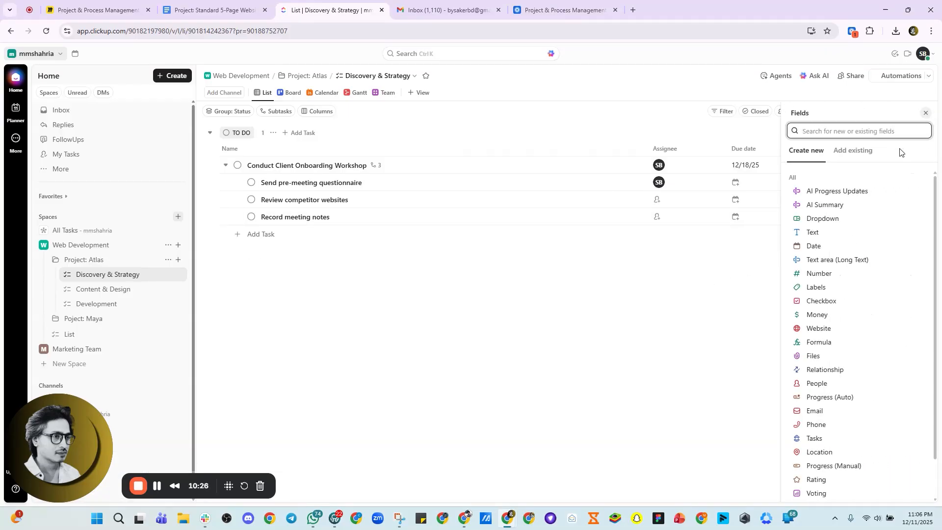
{"action": "type", "text": "stat"}
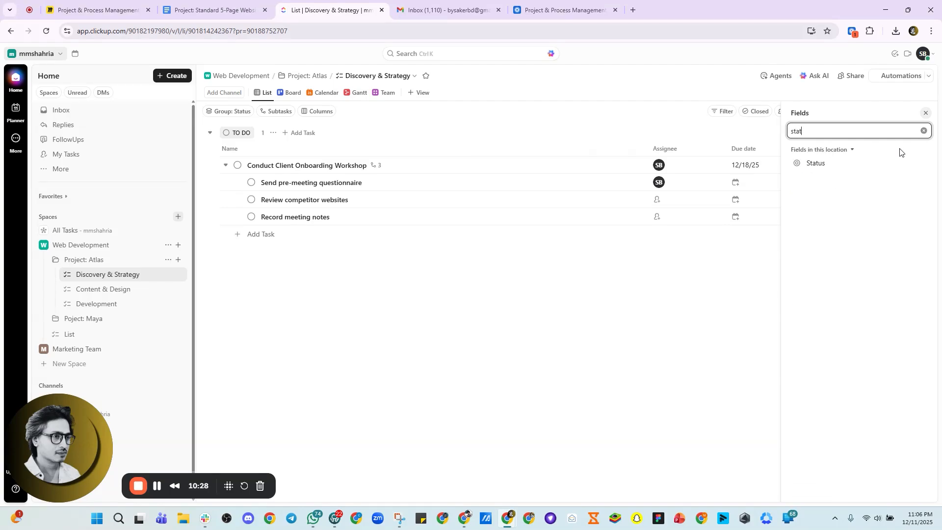
{"action": "left_click", "coordinate": [827, 164]}
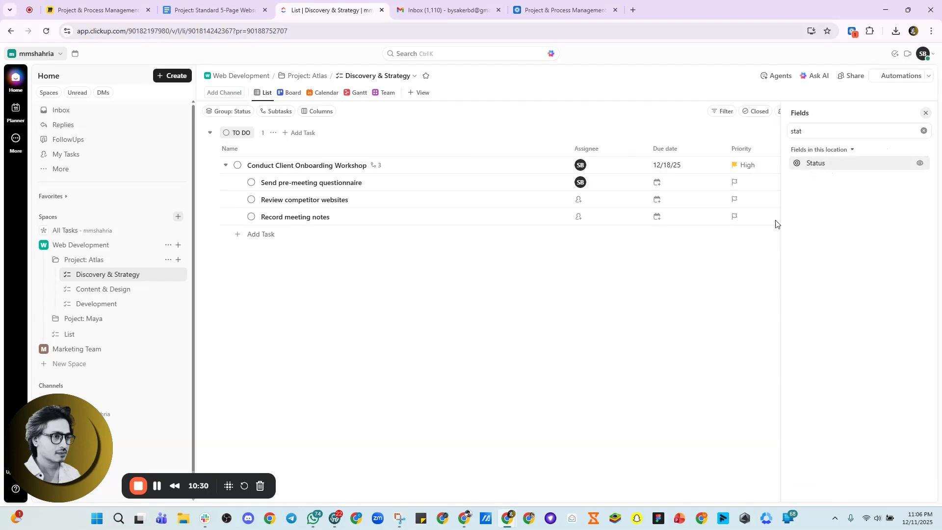
{"action": "left_click", "coordinate": [705, 290]}
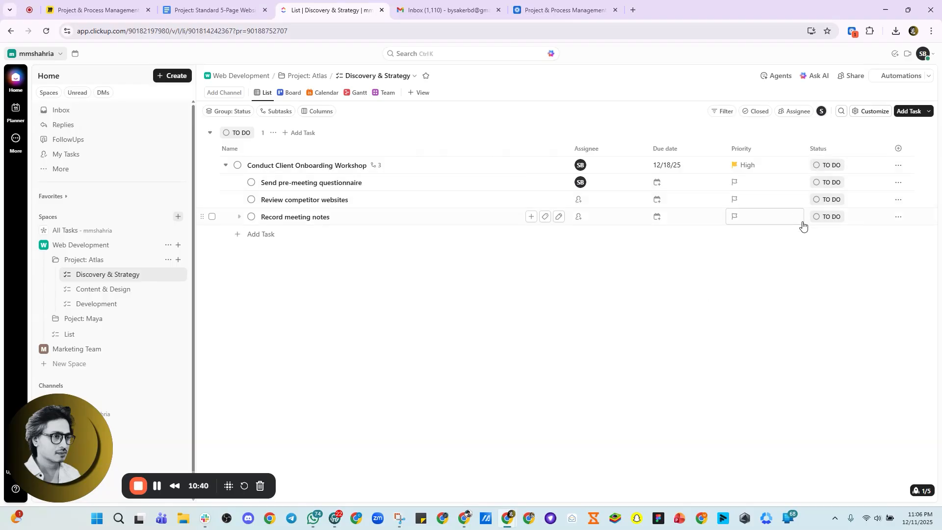
Look through the available field types and add the Time estimate field as a column in the Discovery & Strategy list.
{"action": "left_click", "coordinate": [900, 149]}
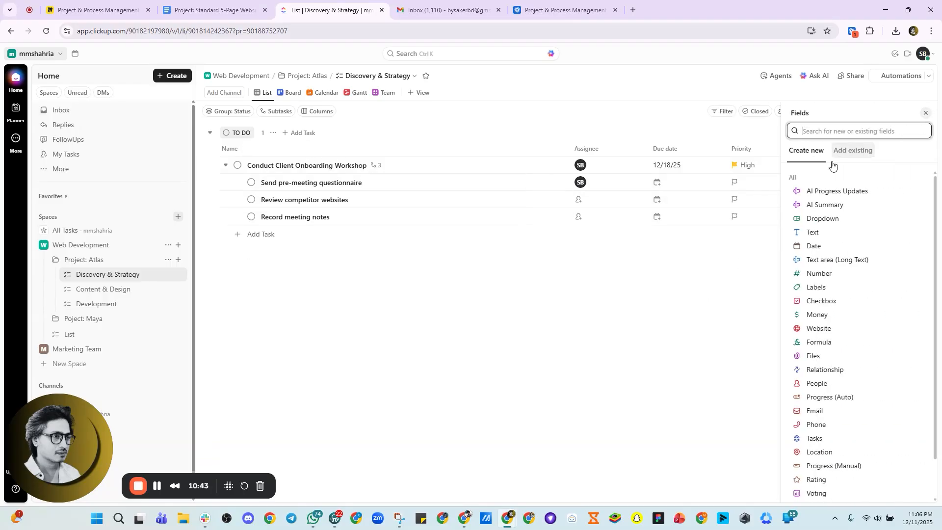
{"action": "left_click", "coordinate": [679, 286]}
{"action": "left_click", "coordinate": [898, 149]}
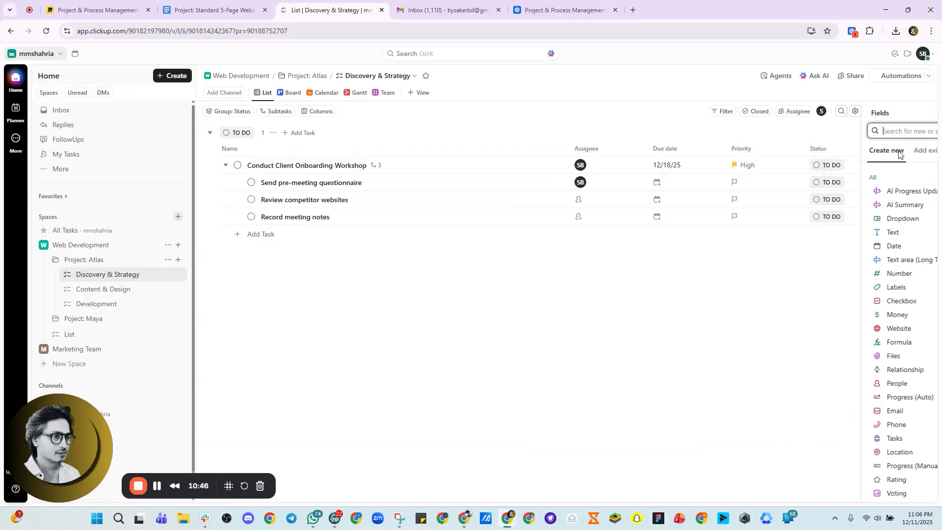
{"action": "scroll", "coordinate": [864, 267], "scroll_direction": "down", "scroll_amount": 1}
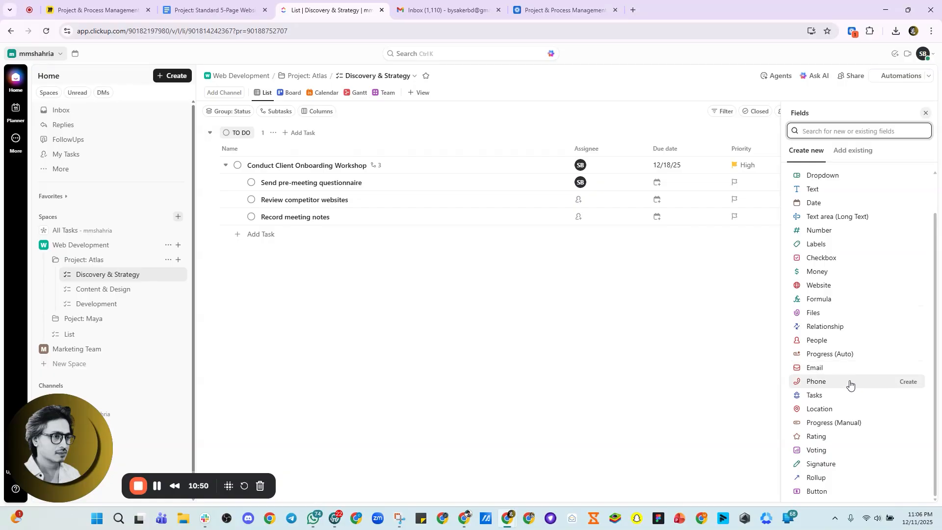
{"action": "scroll", "coordinate": [851, 382], "scroll_direction": "up", "scroll_amount": 1}
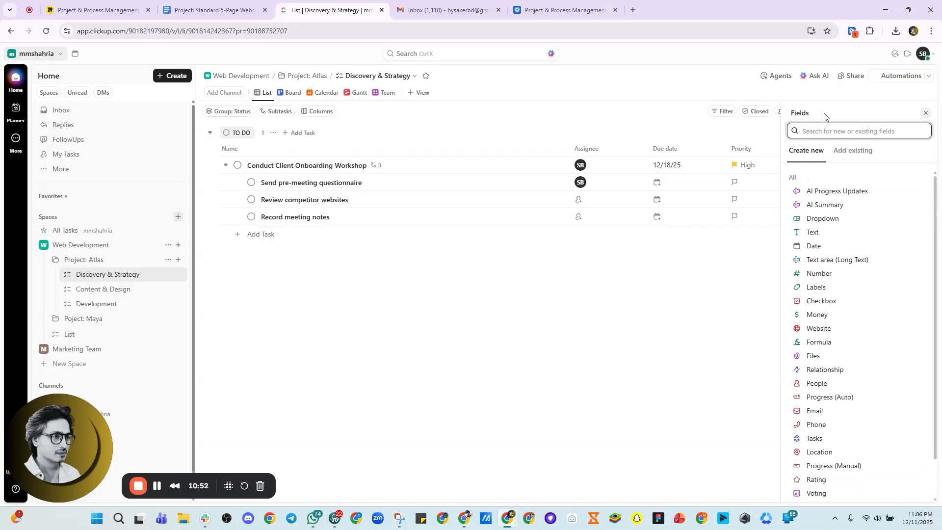
{"action": "type", "text": "tim"}
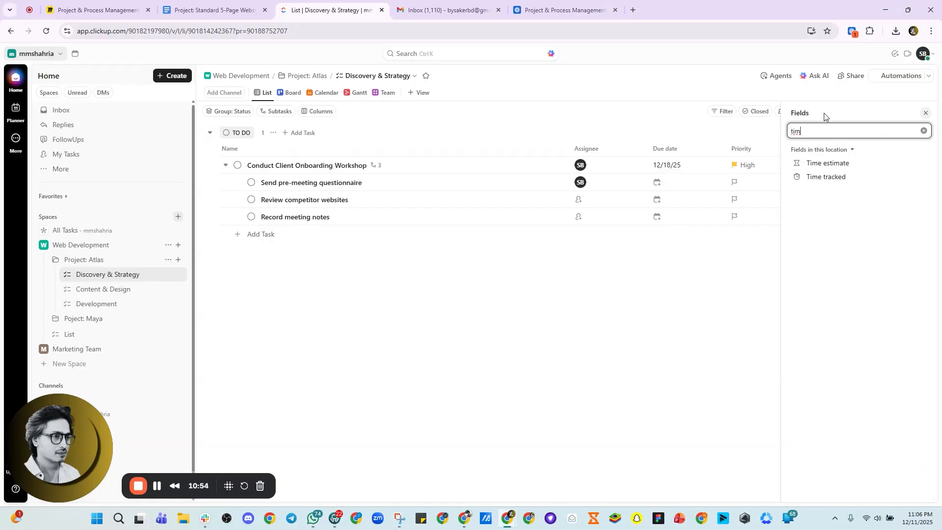
{"action": "left_click", "coordinate": [829, 163]}
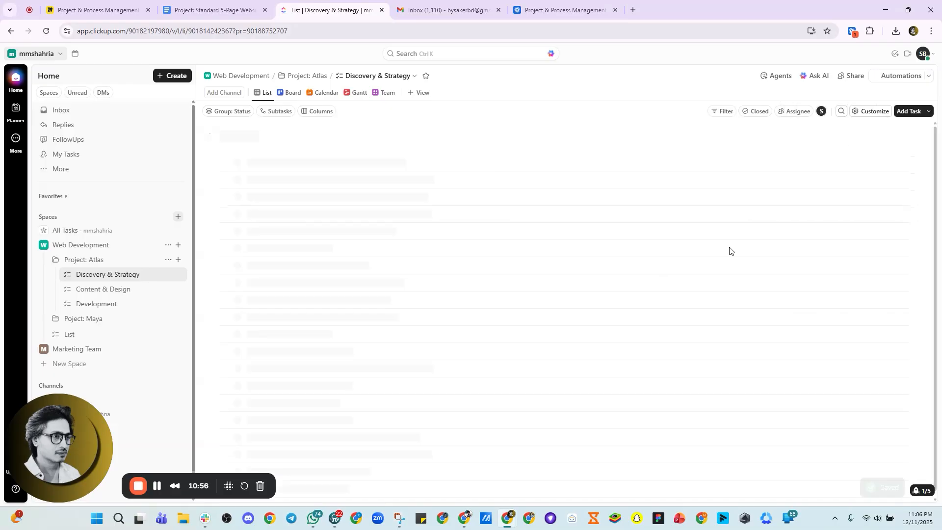
Set the Conduct Client Onboarding Workshop task's time estimate to 1 hour.
{"action": "left_click", "coordinate": [824, 165]}
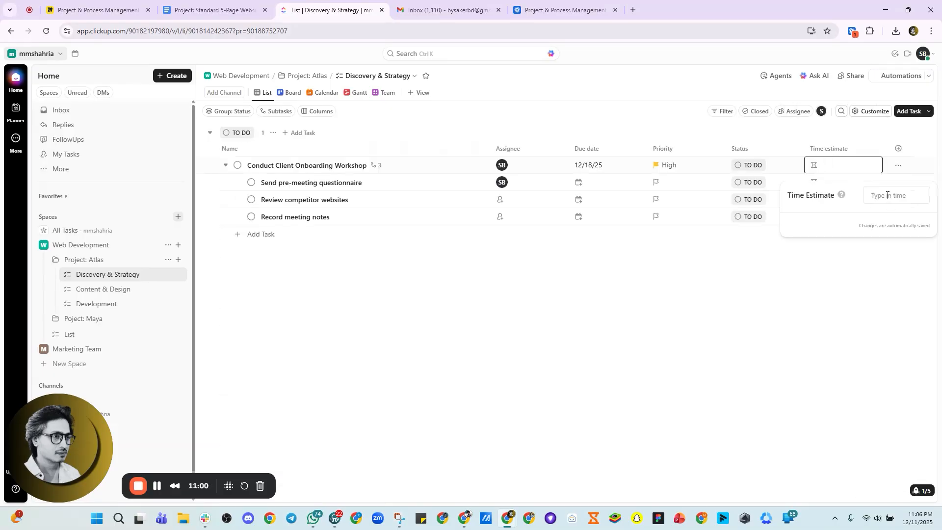
{"action": "type", "text": "1"}
{"action": "left_click", "coordinate": [851, 230]}
{"action": "left_click", "coordinate": [704, 323]}
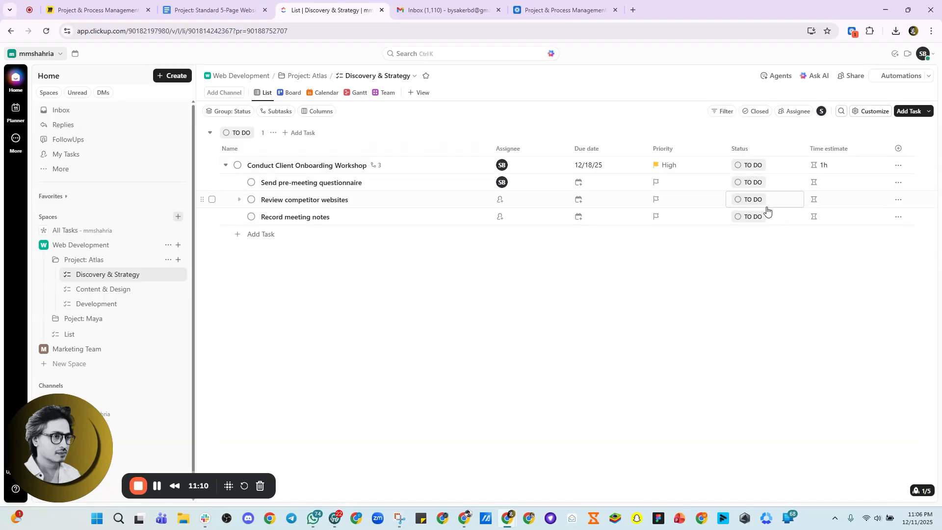
{"action": "left_click", "coordinate": [898, 148]}
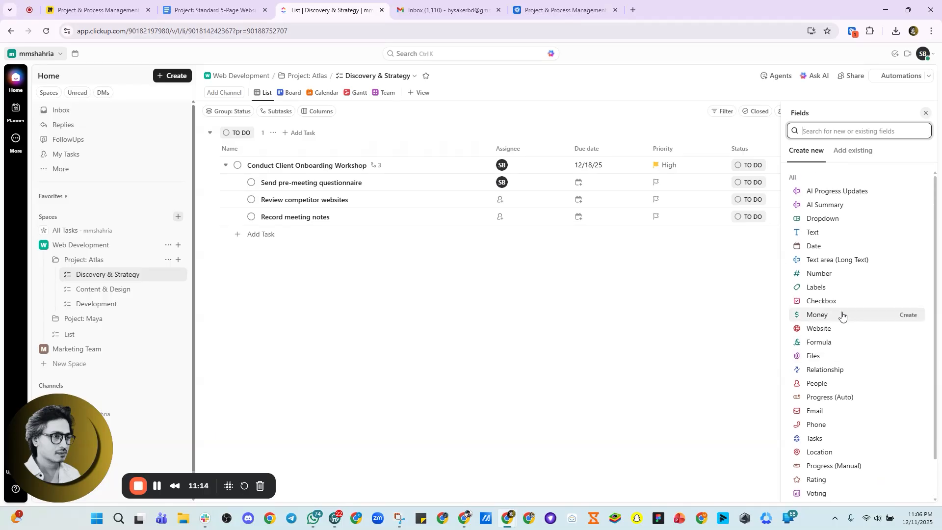
{"action": "mouse_move", "coordinate": [827, 245]}
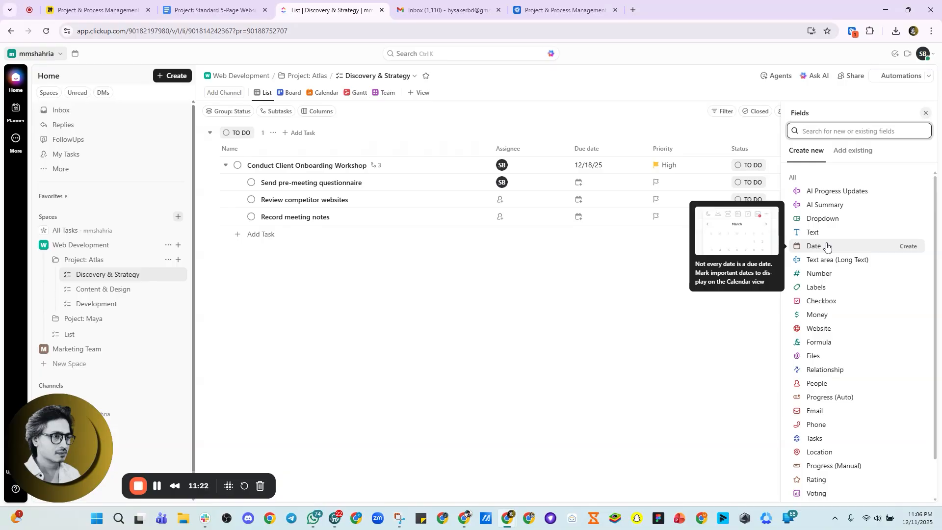
{"action": "left_click", "coordinate": [827, 246]}
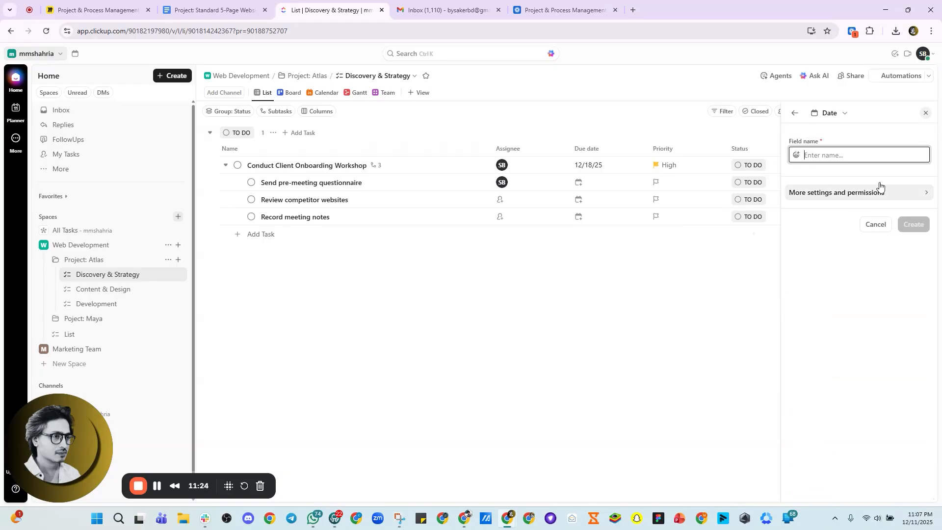
{"action": "left_click", "coordinate": [926, 113]}
{"action": "left_click", "coordinate": [925, 113]}
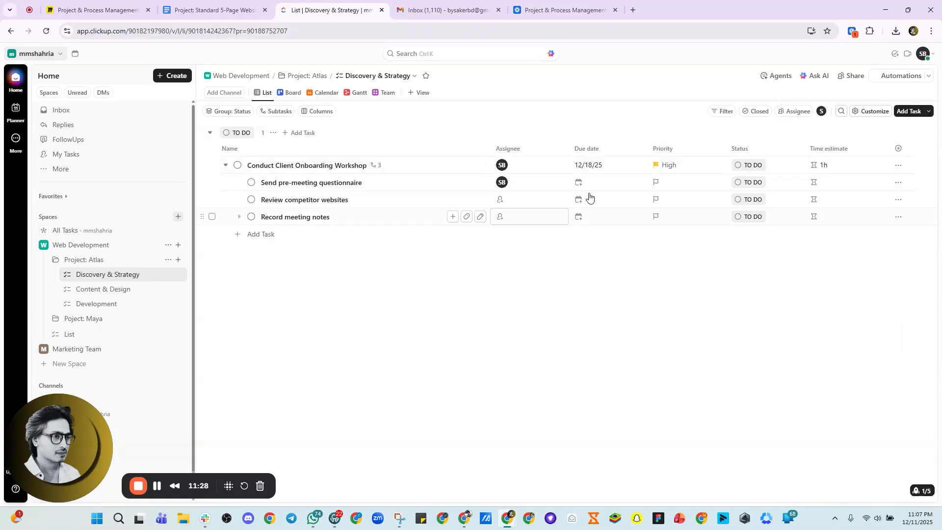
Set the workshop task's status to Planning and its "Send pre-meeting questionnaire" subtask's status to In Progress.
{"action": "left_click", "coordinate": [751, 165]}
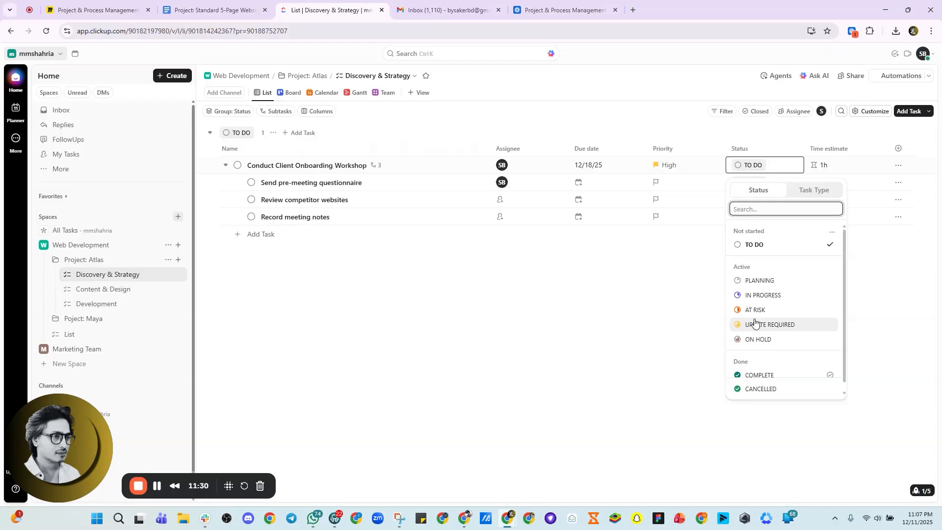
{"action": "left_click", "coordinate": [757, 281]}
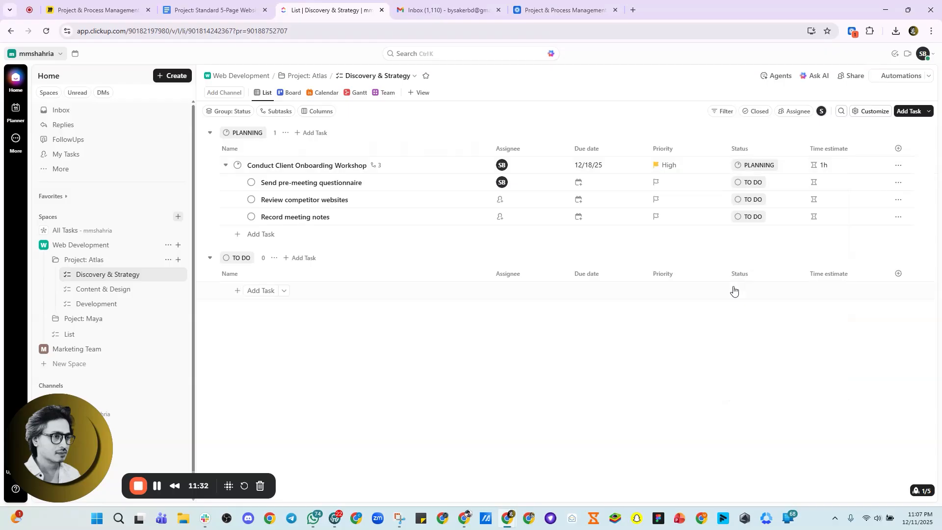
{"action": "left_click", "coordinate": [753, 180]}
{"action": "left_click", "coordinate": [758, 296]}
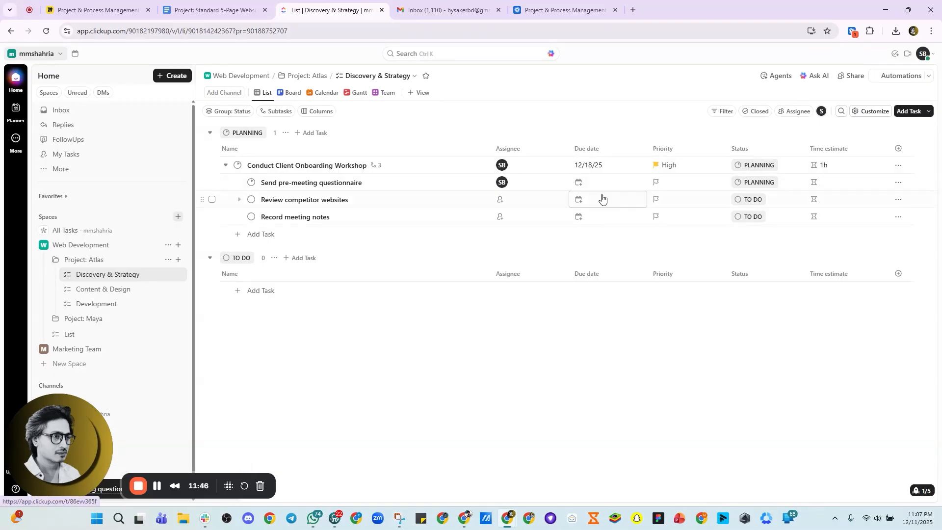
{"action": "left_click", "coordinate": [771, 184]}
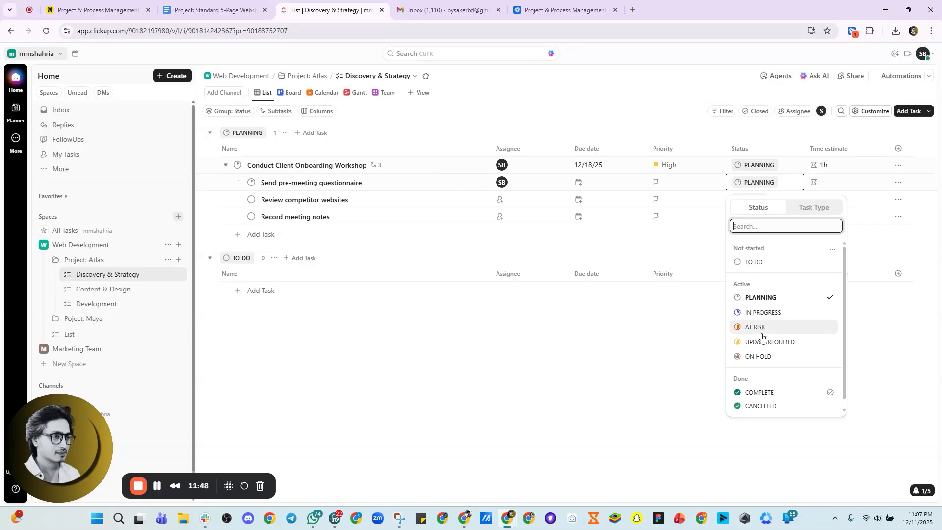
{"action": "left_click", "coordinate": [766, 314]}
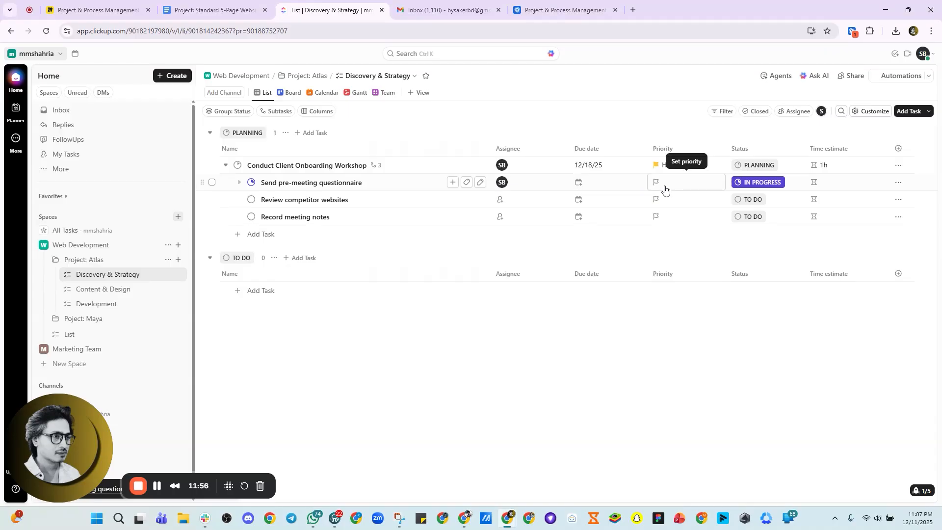
Open the Conduct Client Onboarding Workshop task and examine its properties, description, custom fields, subtasks, checklists and attachments.
{"action": "left_click", "coordinate": [283, 167]}
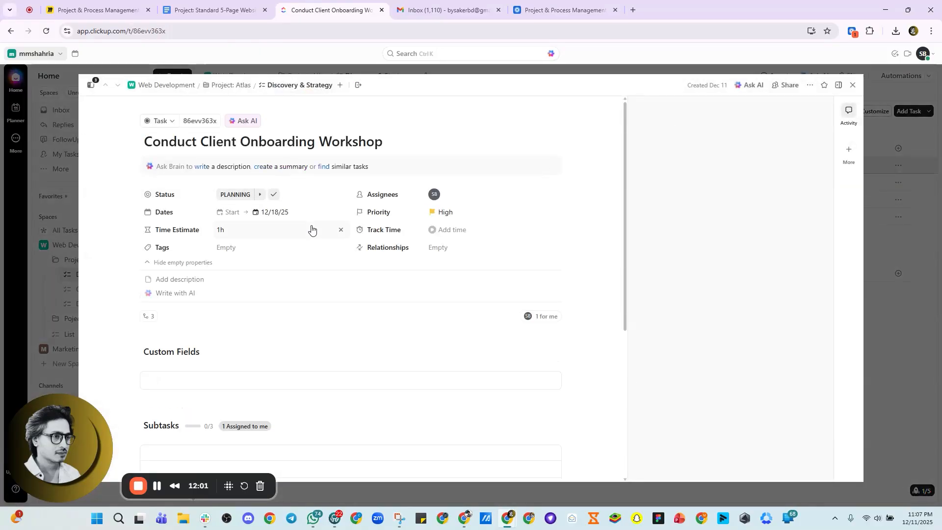
{"action": "scroll", "coordinate": [238, 298], "scroll_direction": "down", "scroll_amount": 3}
{"action": "scroll", "coordinate": [237, 299], "scroll_direction": "up", "scroll_amount": 3}
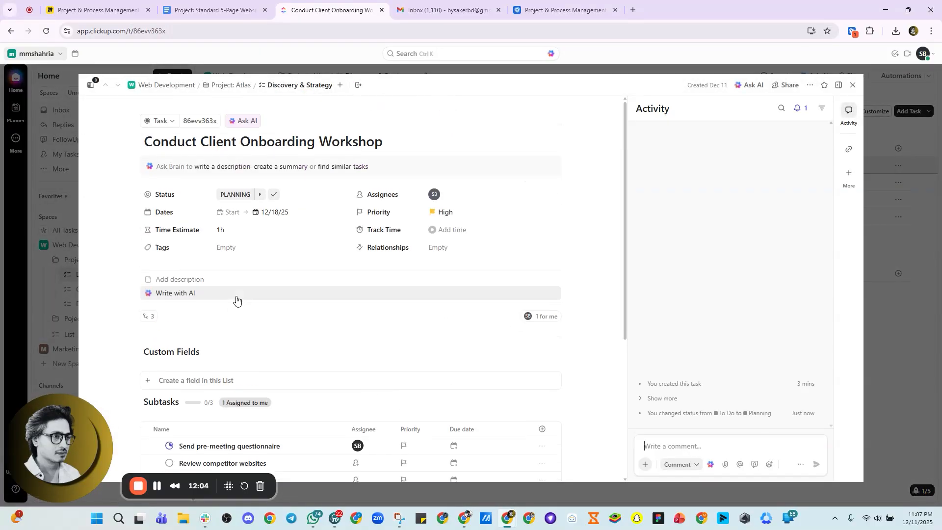
{"action": "left_click", "coordinate": [175, 280]}
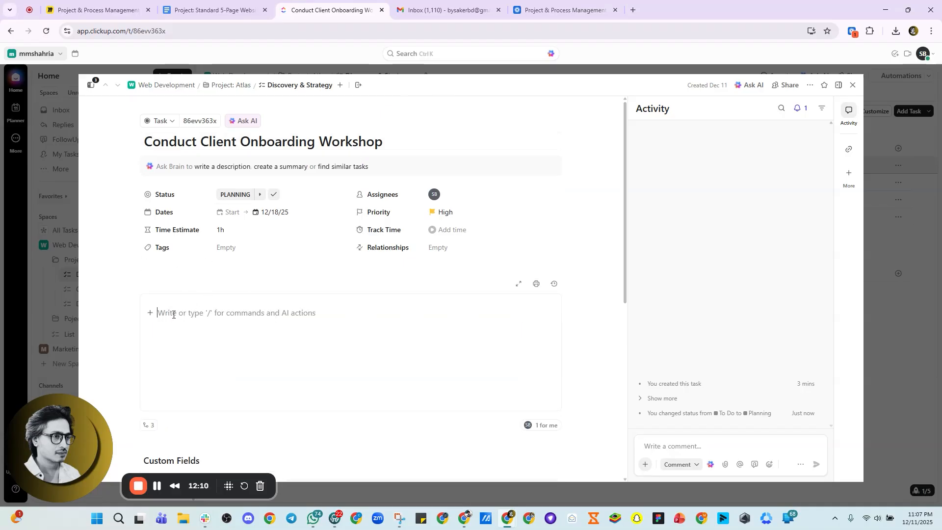
{"action": "scroll", "coordinate": [188, 278], "scroll_direction": "down", "scroll_amount": 1}
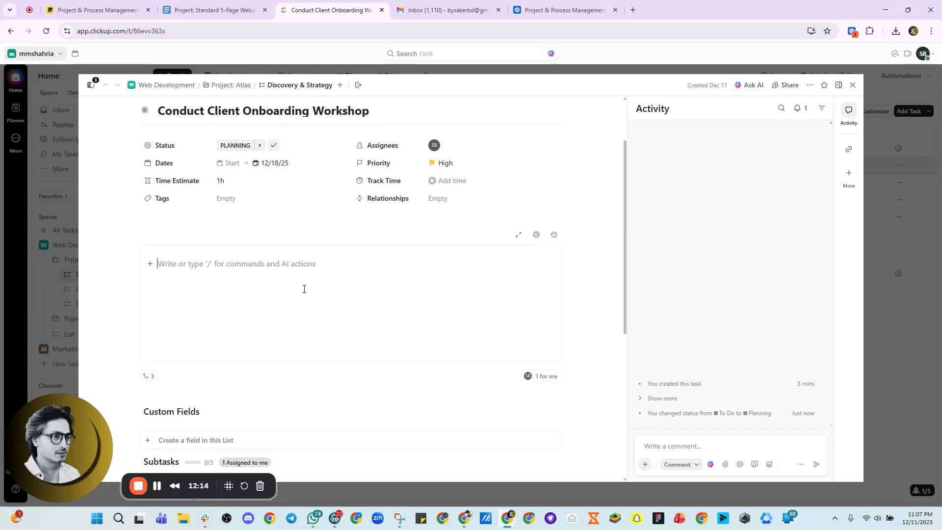
{"action": "scroll", "coordinate": [303, 289], "scroll_direction": "down", "scroll_amount": 4}
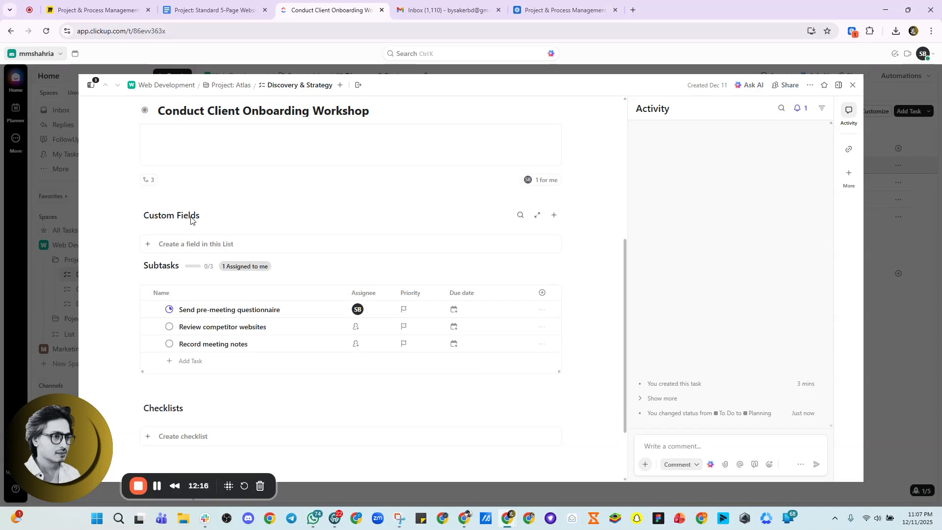
{"action": "scroll", "coordinate": [240, 335], "scroll_direction": "down", "scroll_amount": 3}
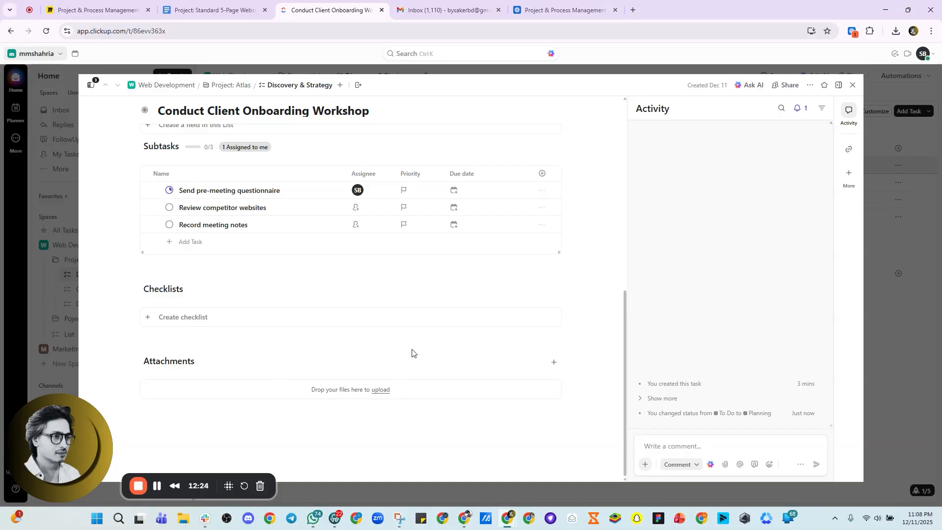
{"action": "scroll", "coordinate": [415, 348], "scroll_direction": "up", "scroll_amount": 7}
Post the comment "Please finish the tomorrow" on the workshop task, mentioning the task's assignee.
{"action": "left_click", "coordinate": [685, 446]}
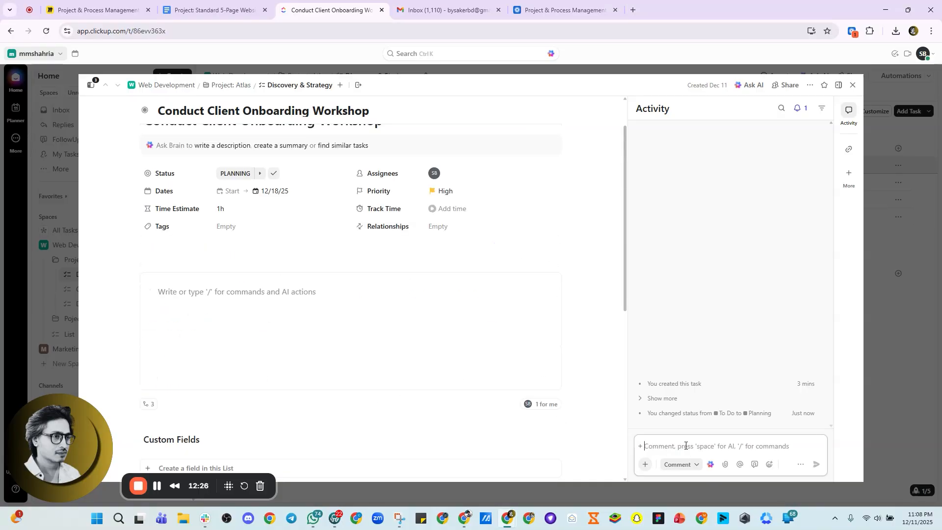
{"action": "type", "text": "Please finish the"}
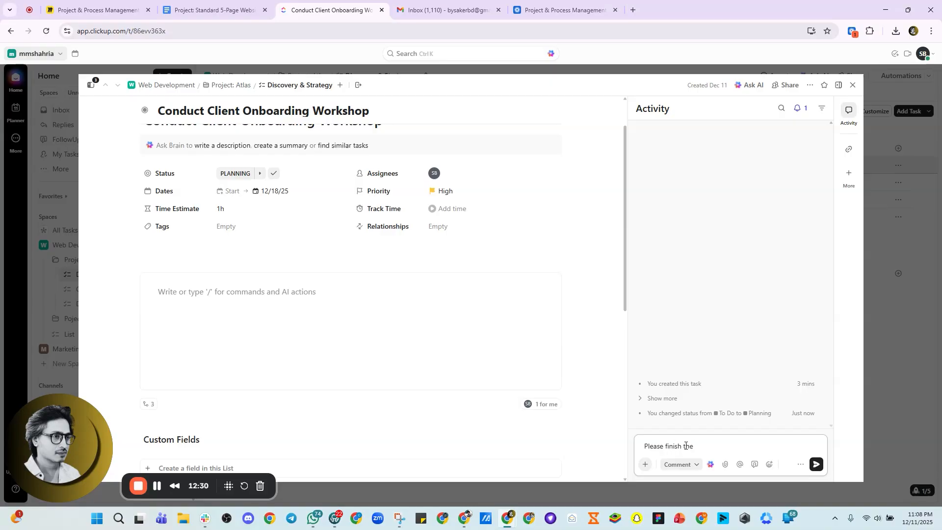
{"action": "type", "text": " tomorrw"}
{"action": "type", "text": "w @"}
{"action": "left_click", "coordinate": [744, 358]}
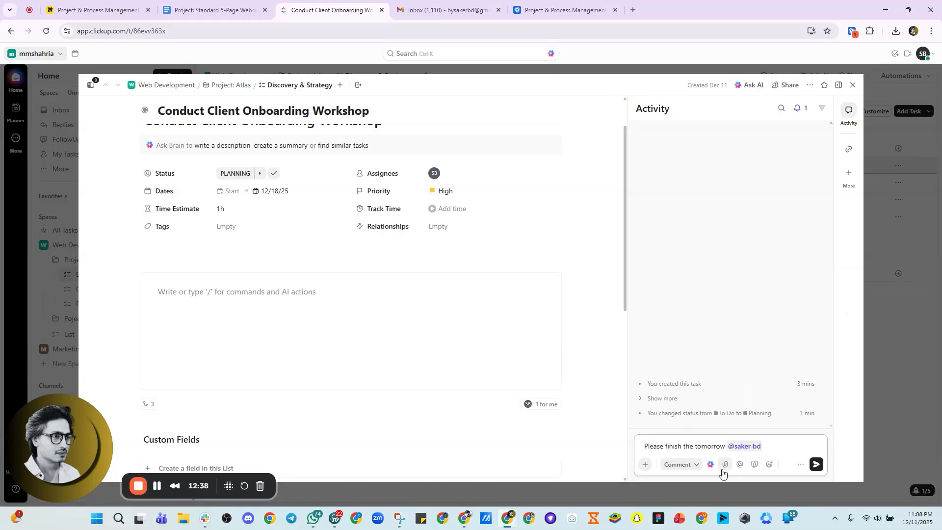
{"action": "left_click", "coordinate": [817, 464]}
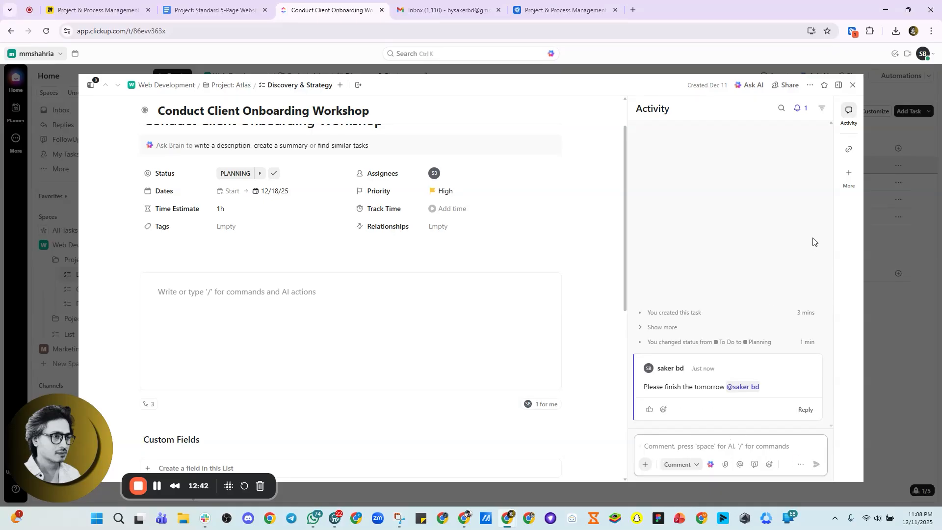
Examine the workshop task's options for connecting a URL and adding relationships, and close the task.
{"action": "left_click", "coordinate": [853, 173]}
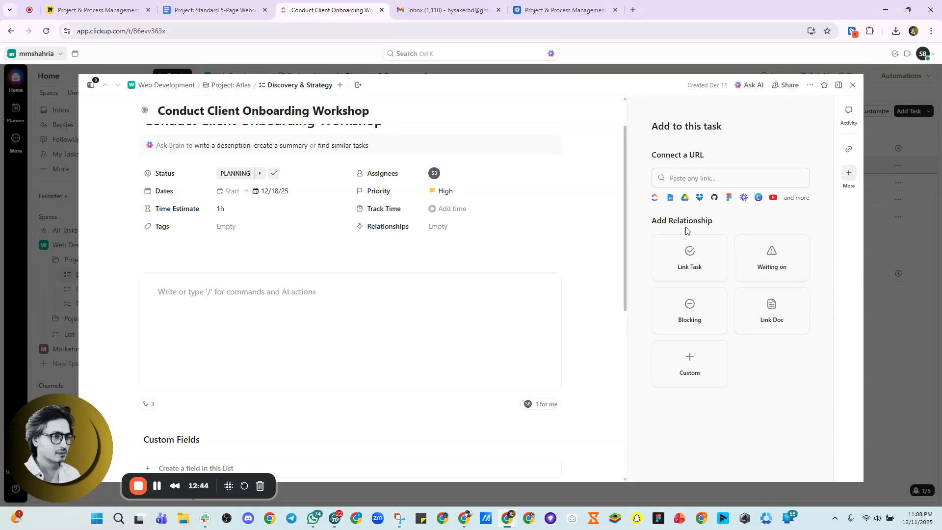
{"action": "left_click", "coordinate": [667, 184]}
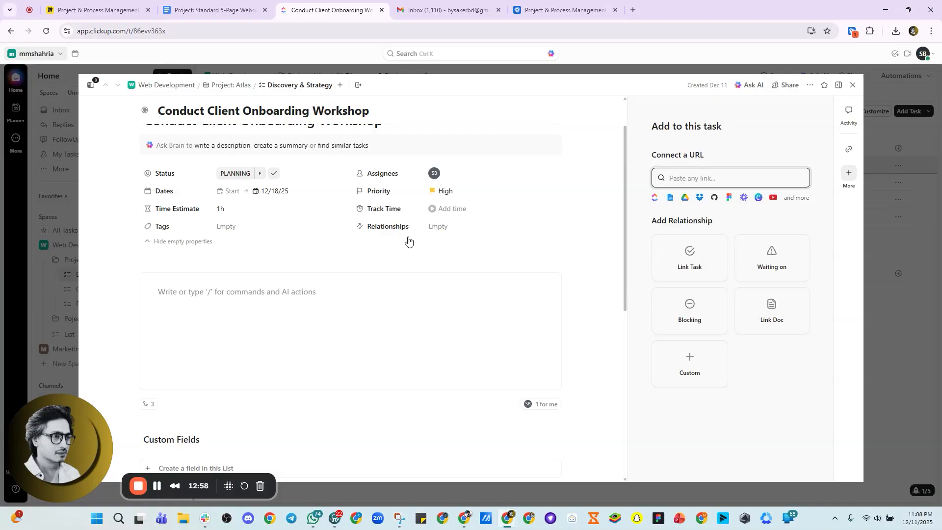
{"action": "scroll", "coordinate": [265, 158], "scroll_direction": "up", "scroll_amount": 1}
{"action": "triple_click", "coordinate": [246, 139]}
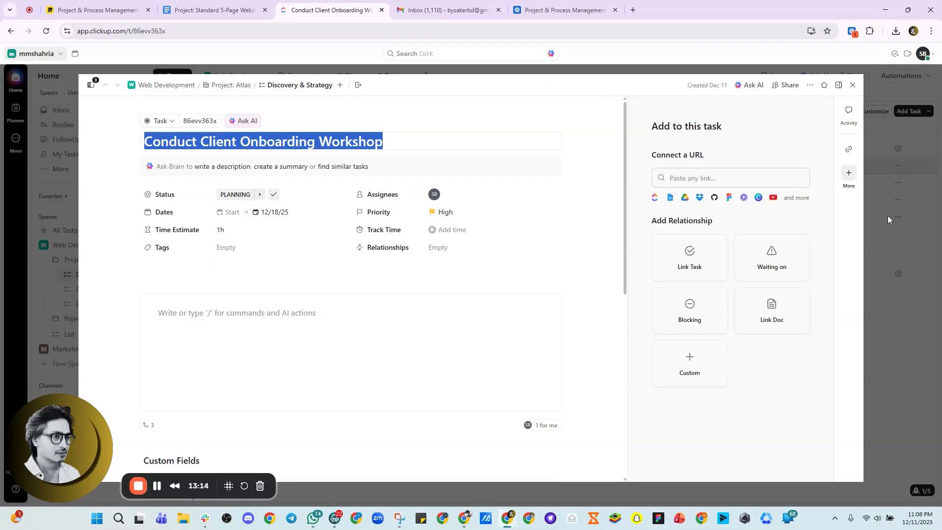
{"action": "left_click", "coordinate": [886, 321]}
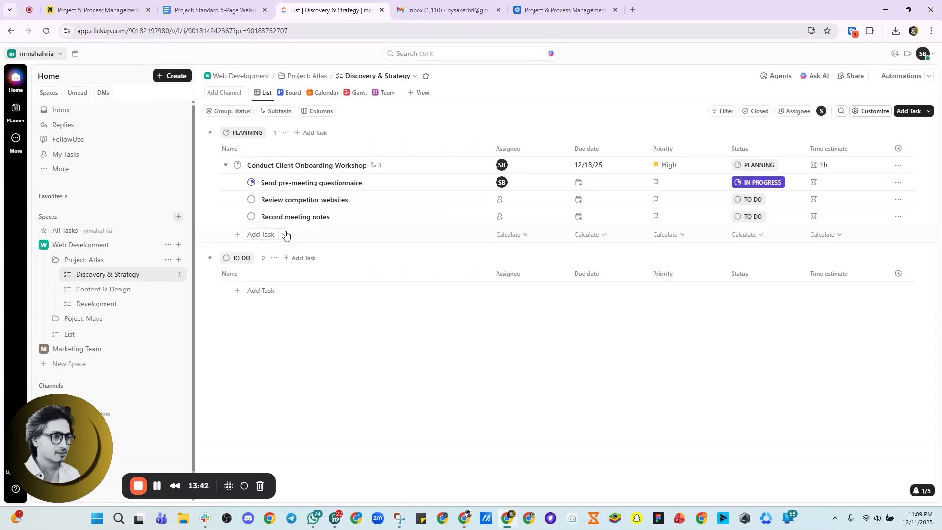
Copy the task name "Finalize Sitemap Architecture" from the project outline in Google Docs and return to ClickUp's Discovery & Strategy list with the workshop's subtasks expanded.
{"action": "left_click", "coordinate": [90, 293]}
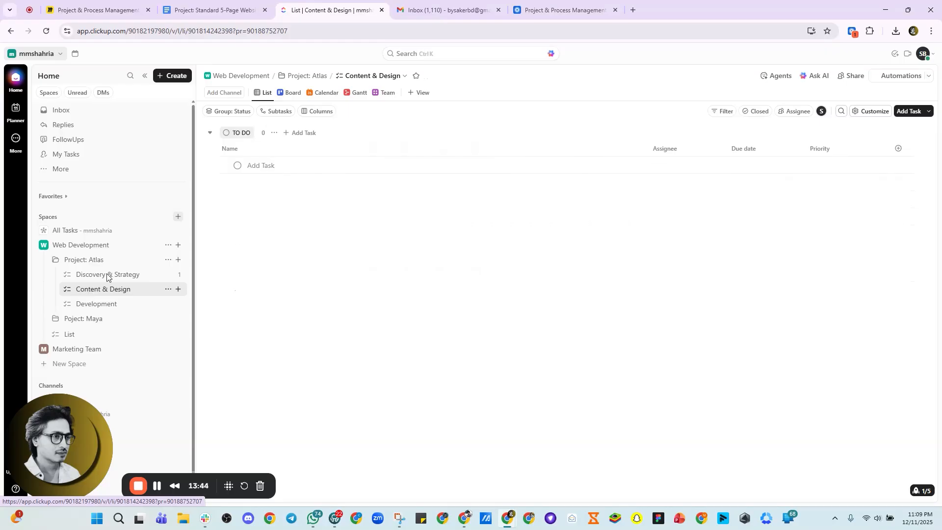
{"action": "left_click", "coordinate": [226, 9]}
{"action": "scroll", "coordinate": [410, 287], "scroll_direction": "down", "scroll_amount": 1}
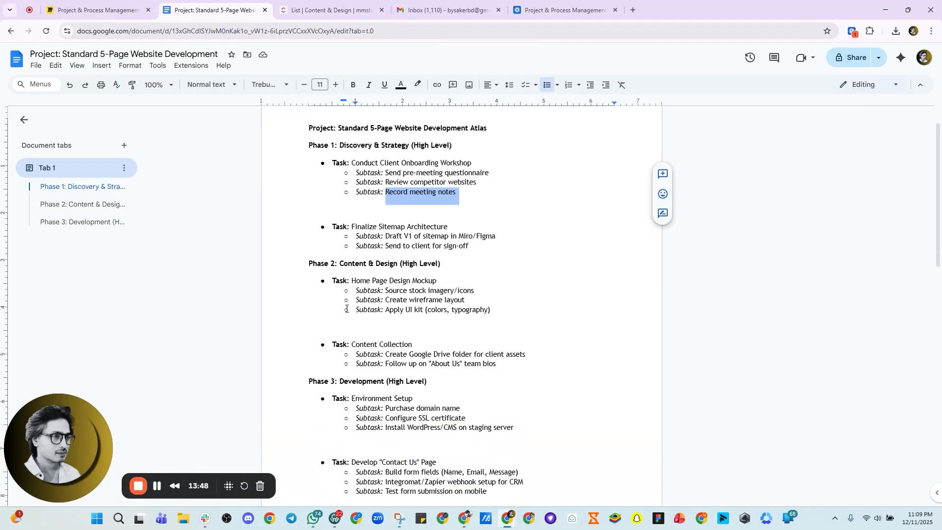
{"action": "left_click_drag", "start_coordinate": [353, 278], "coordinate": [451, 278]}
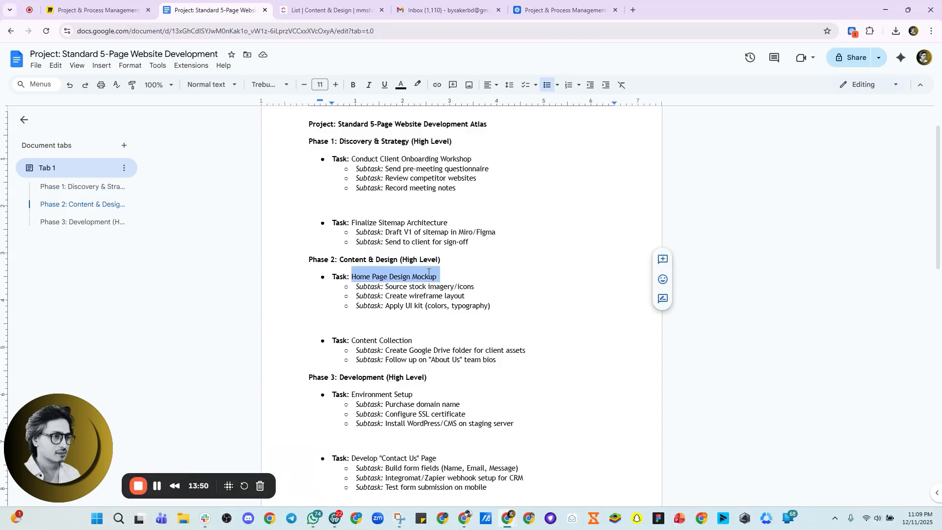
{"action": "right_click", "coordinate": [414, 275]}
{"action": "left_click", "coordinate": [362, 223]}
{"action": "left_click_drag", "start_coordinate": [351, 224], "coordinate": [449, 224]}
{"action": "right_click", "coordinate": [446, 224]}
{"action": "left_click", "coordinate": [472, 250]}
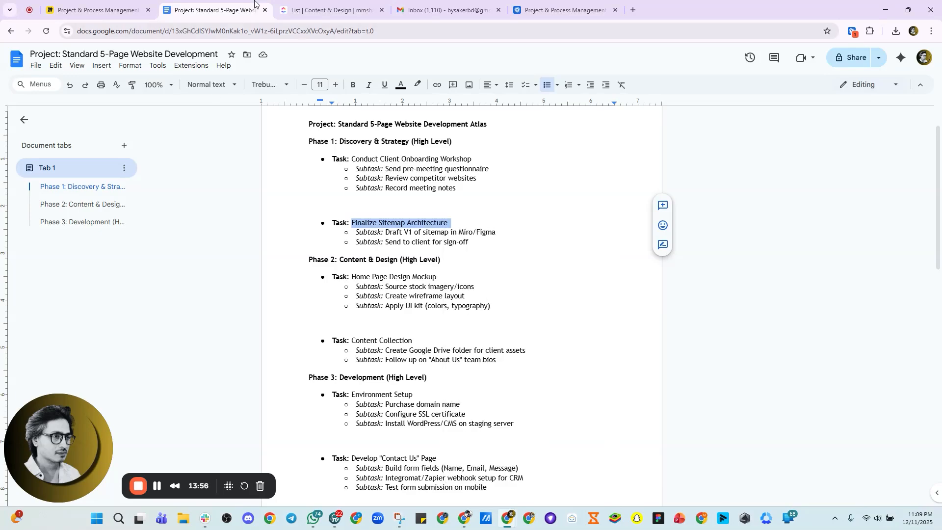
{"action": "left_click", "coordinate": [327, 10]}
{"action": "left_click", "coordinate": [107, 275]}
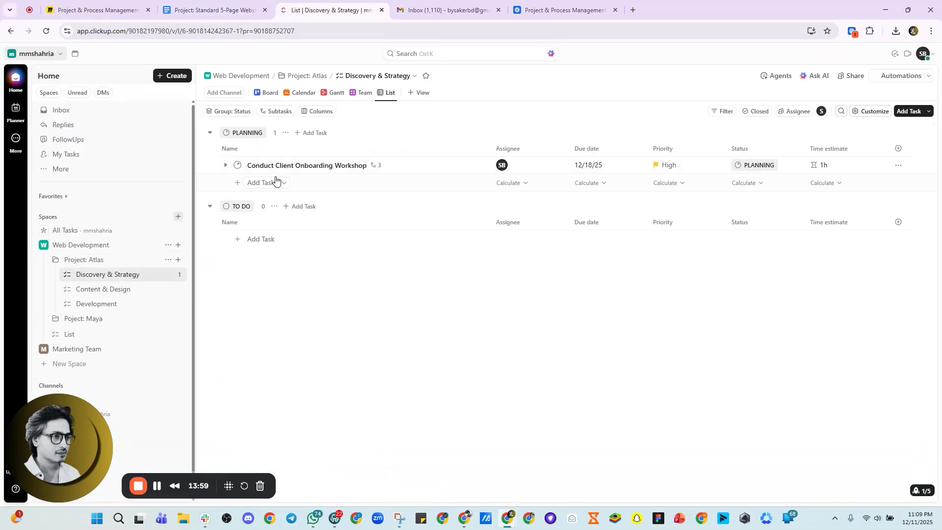
{"action": "left_click", "coordinate": [225, 165]}
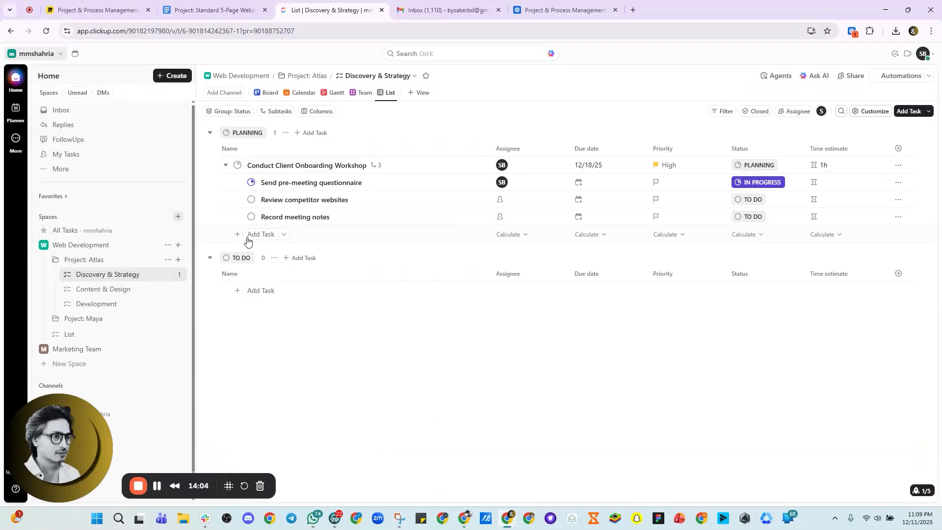
{"action": "left_click", "coordinate": [255, 293]}
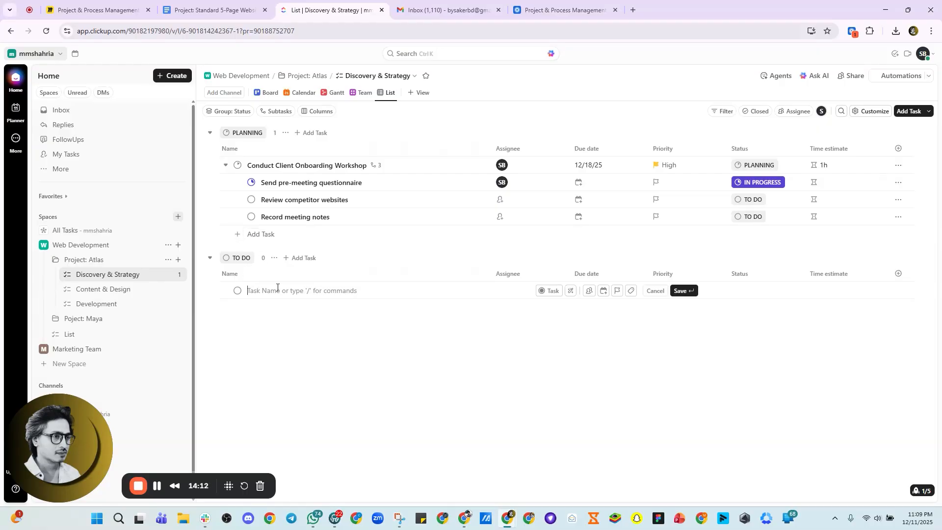
{"action": "key", "text": "ctrl+v"}
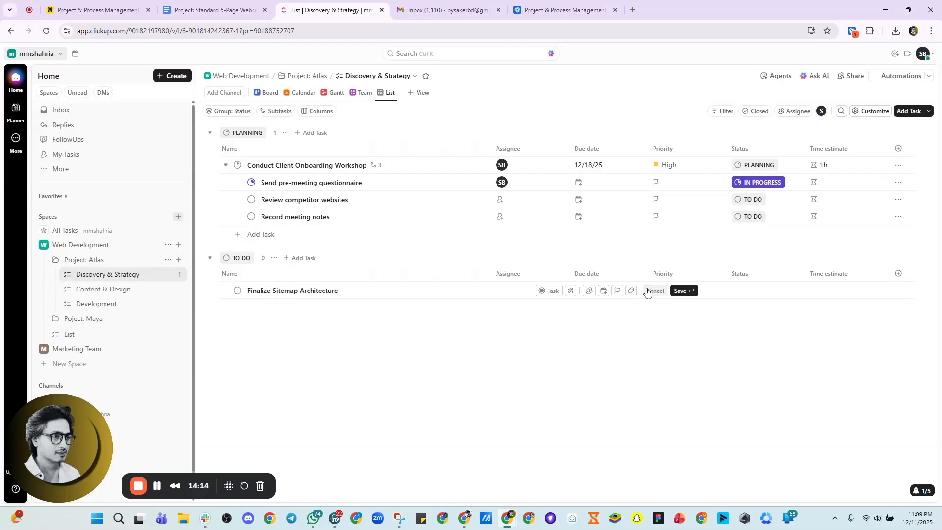
{"action": "left_click", "coordinate": [687, 291]}
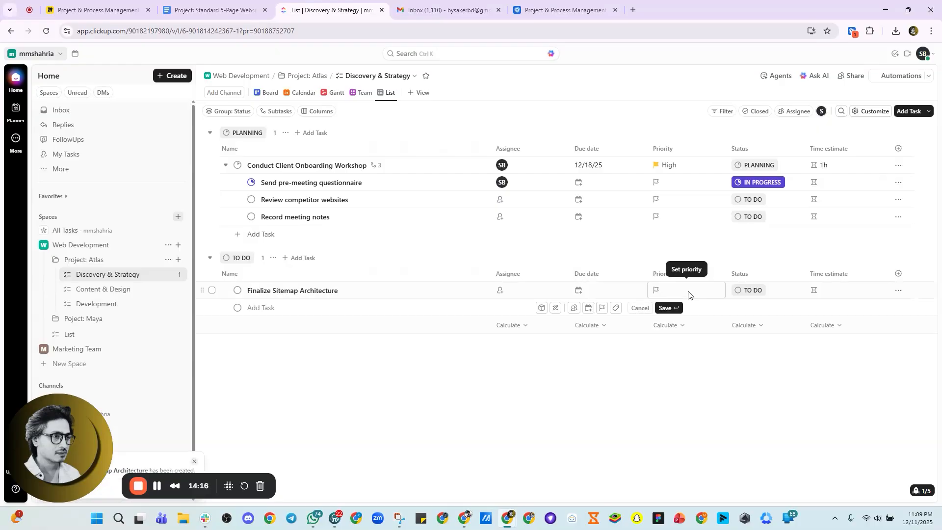
{"action": "left_click", "coordinate": [304, 135]}
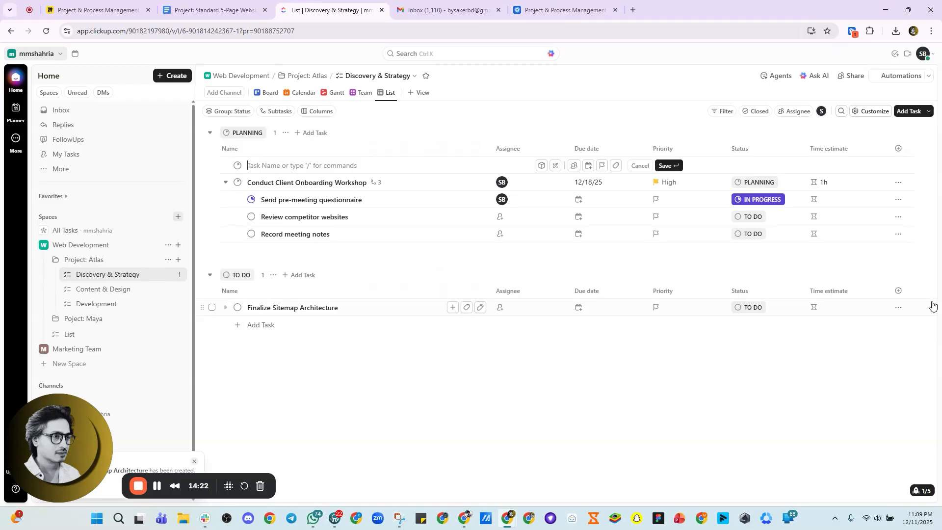
{"action": "left_click", "coordinate": [898, 307]}
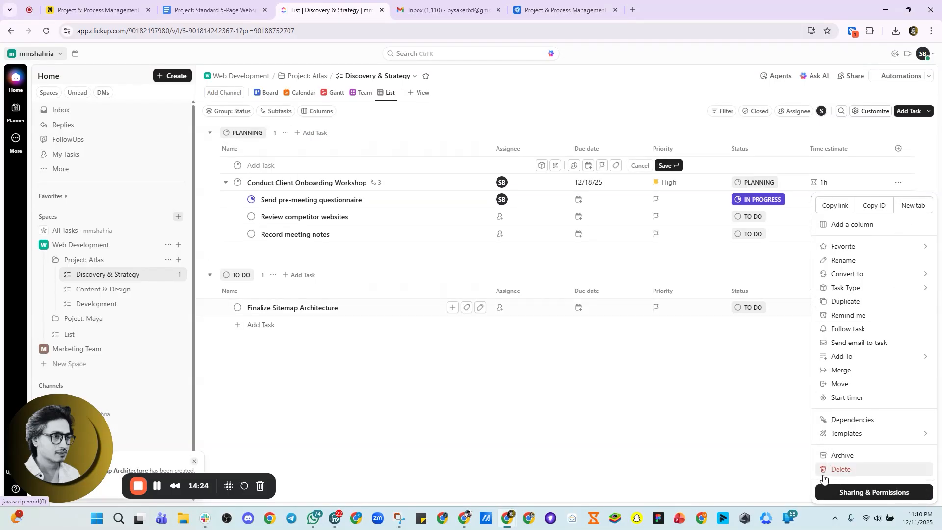
{"action": "left_click", "coordinate": [837, 469]}
Add a task named "Finalize Sitemap Architecture" to the Planning group of the Discovery & Strategy list.
{"action": "left_click", "coordinate": [271, 163]}
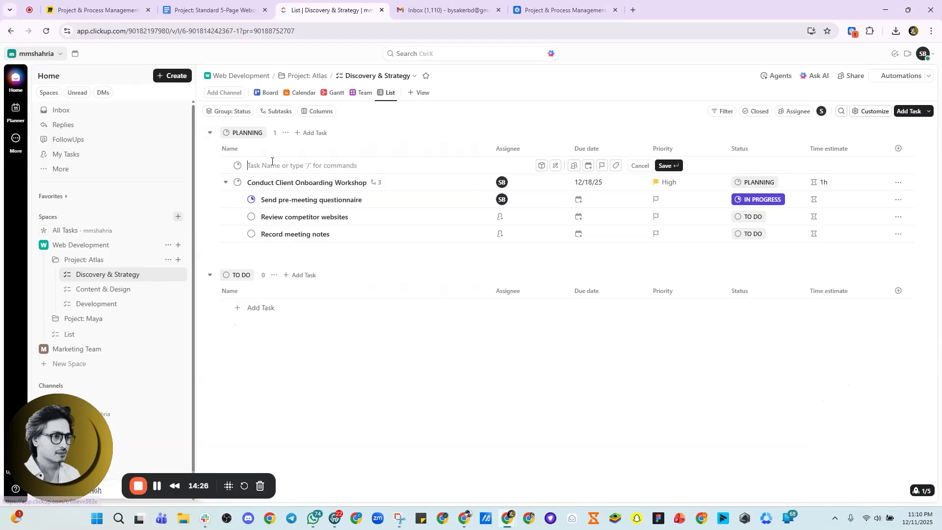
{"action": "type", "text": "/"}
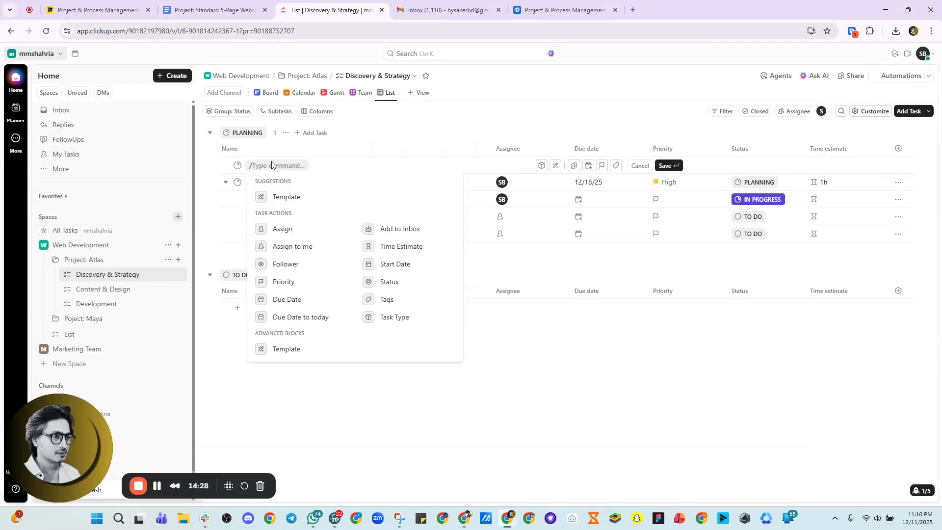
{"action": "key", "text": "BackSpace"}
{"action": "key", "text": "ctrl+v"}
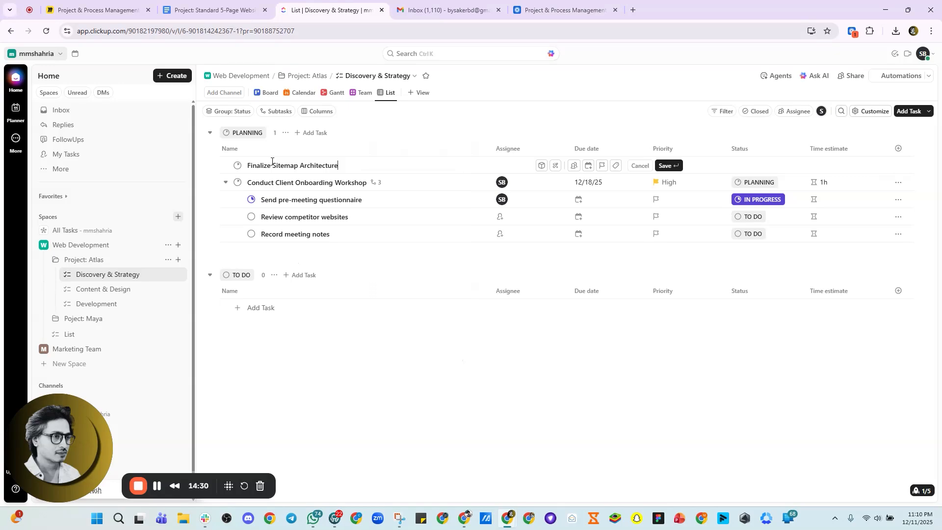
{"action": "left_click", "coordinate": [664, 165]}
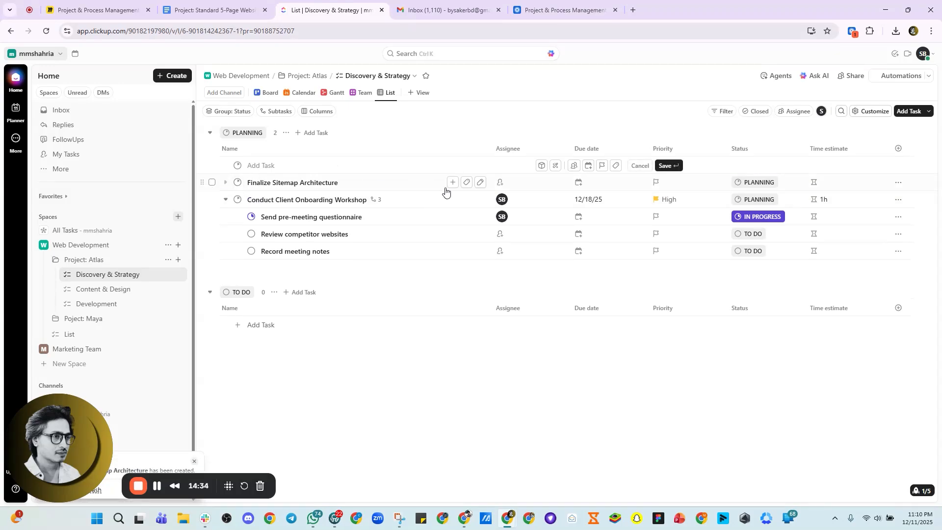
Copy "Draft V1 of sitemap in Miro/Figma" from the Google Docs outline and add it as a subtask of Finalize Sitemap Architecture in ClickUp.
{"action": "left_click", "coordinate": [216, 10]}
{"action": "left_click_drag", "start_coordinate": [386, 232], "coordinate": [497, 233]}
{"action": "right_click", "coordinate": [495, 234]}
{"action": "left_click", "coordinate": [513, 259]}
{"action": "left_click", "coordinate": [326, 10]}
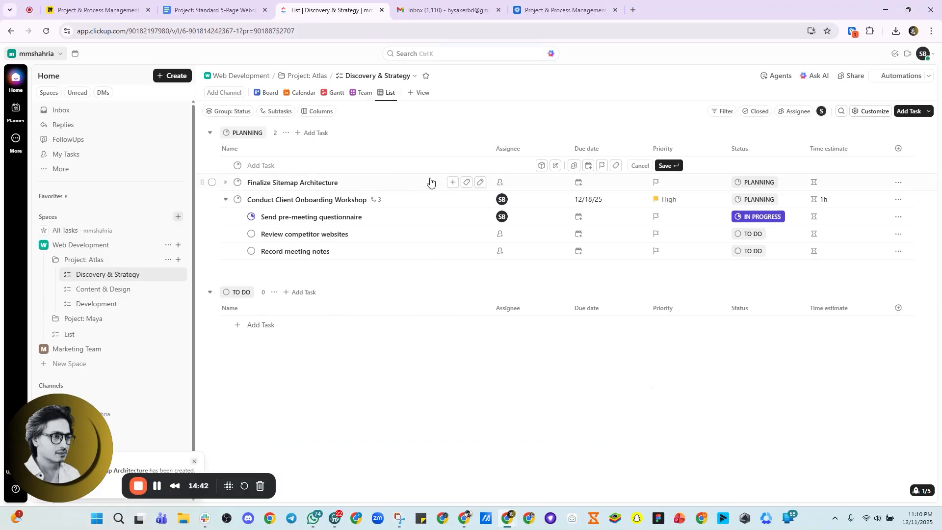
{"action": "left_click", "coordinate": [452, 182]}
{"action": "key", "text": "ctrl+v"}
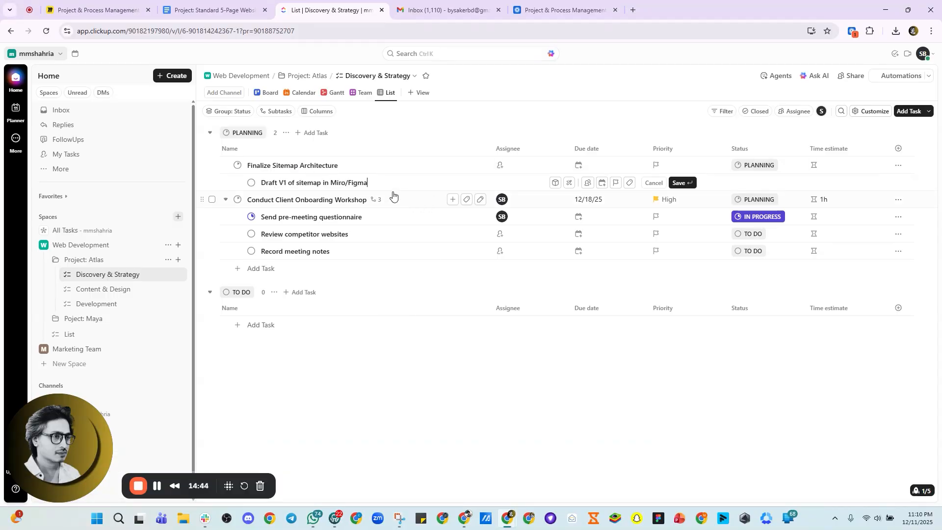
{"action": "key", "text": "Return"}
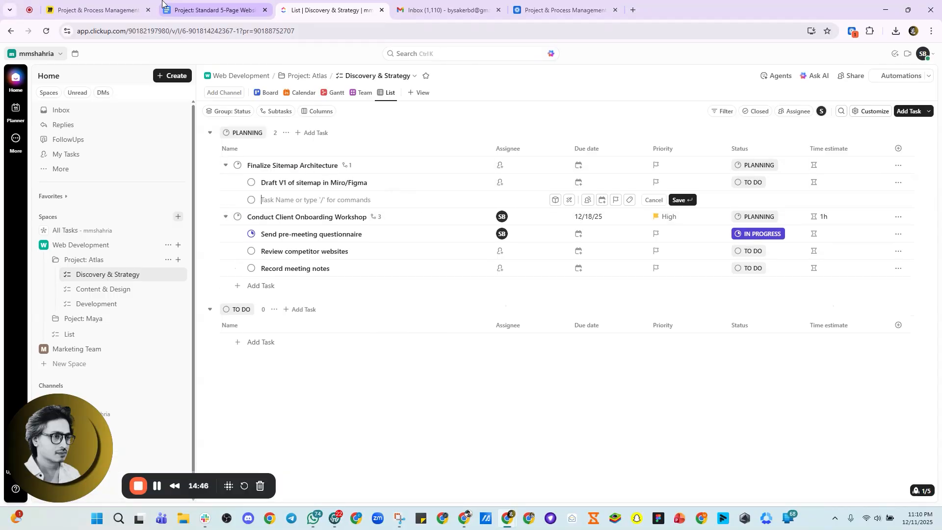
Copy "Send to client for sign-off" from the Google Docs outline and add it as the second subtask of Finalize Sitemap Architecture in ClickUp.
{"action": "left_click", "coordinate": [211, 10]}
{"action": "left_click_drag", "start_coordinate": [388, 243], "coordinate": [465, 241]}
{"action": "right_click", "coordinate": [464, 241]}
{"action": "left_click", "coordinate": [486, 262]}
{"action": "left_click", "coordinate": [328, 9]}
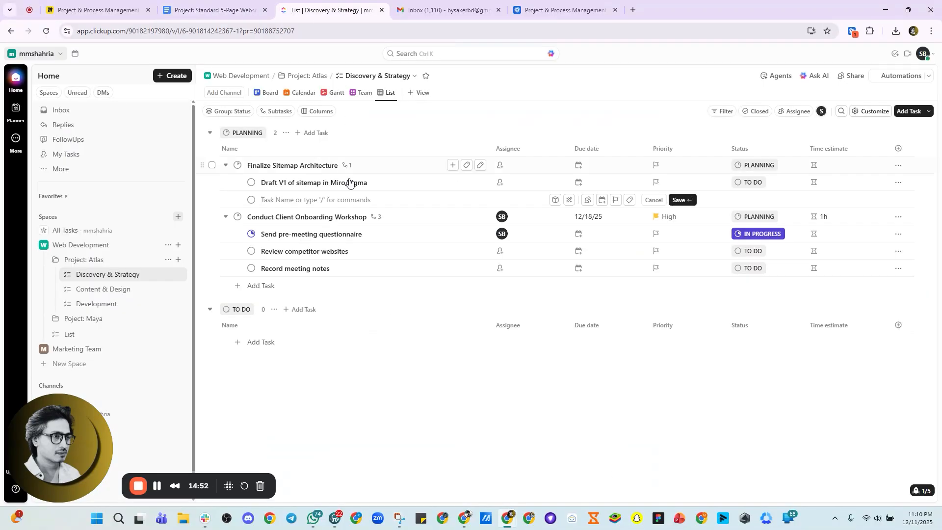
{"action": "key", "text": "ctrl+v"}
{"action": "key", "text": "Return"}
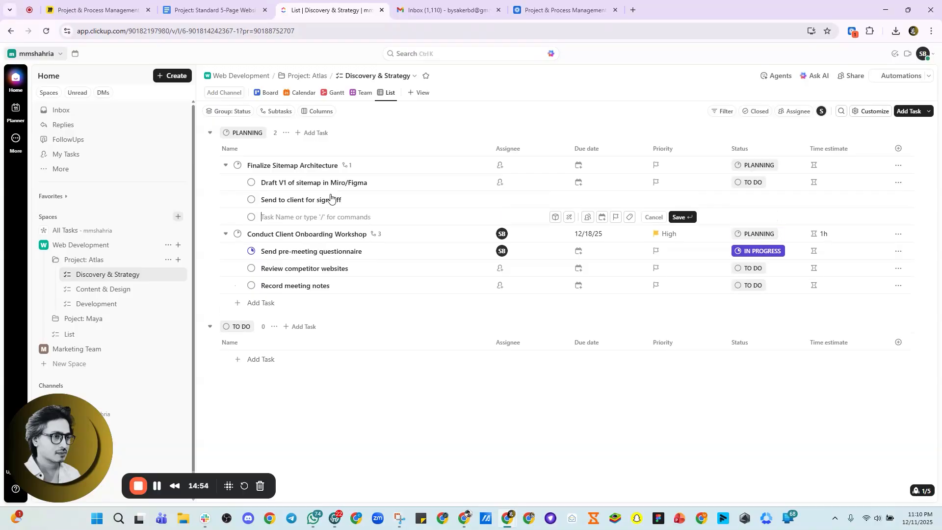
{"action": "left_click", "coordinate": [282, 412]}
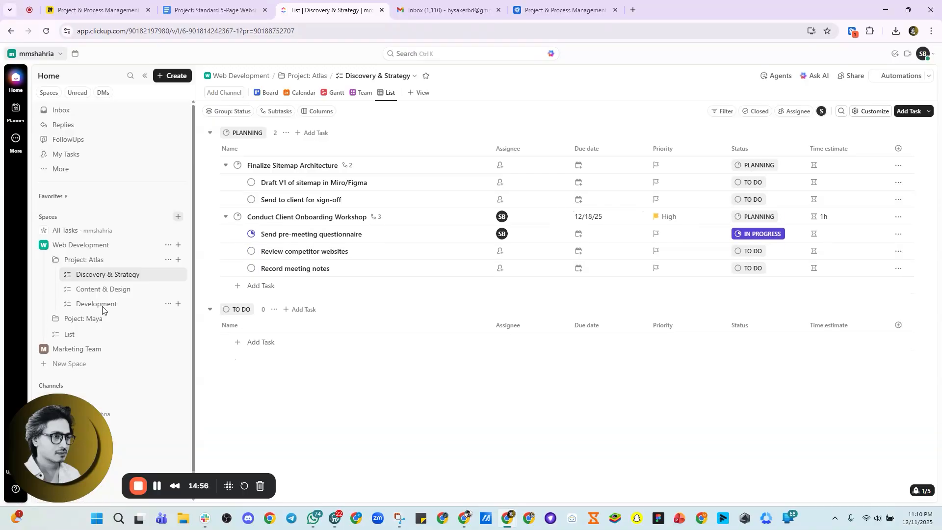
Return to the Discovery & Strategy list and expand the subtasks of Finalize Sitemap Architecture and Conduct Client Onboarding Workshop.
{"action": "left_click", "coordinate": [101, 289]}
{"action": "left_click", "coordinate": [97, 277]}
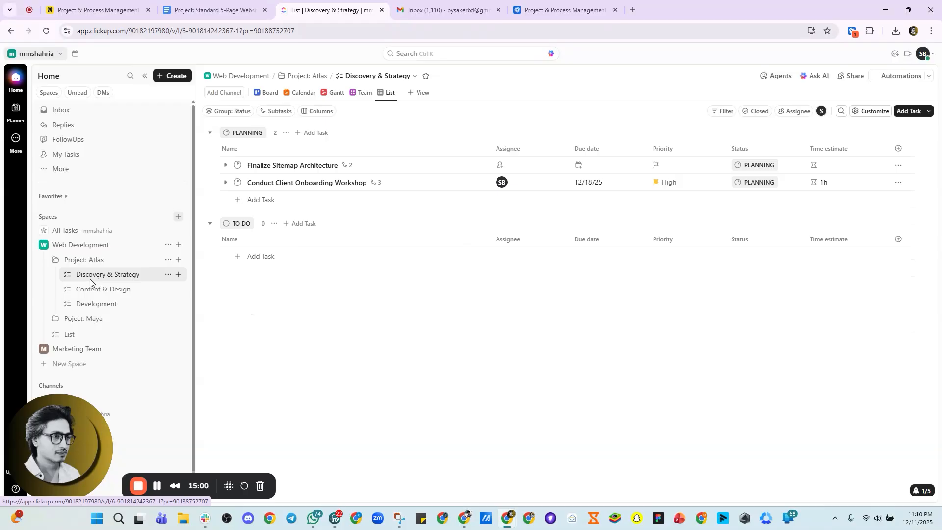
{"action": "left_click", "coordinate": [225, 167]}
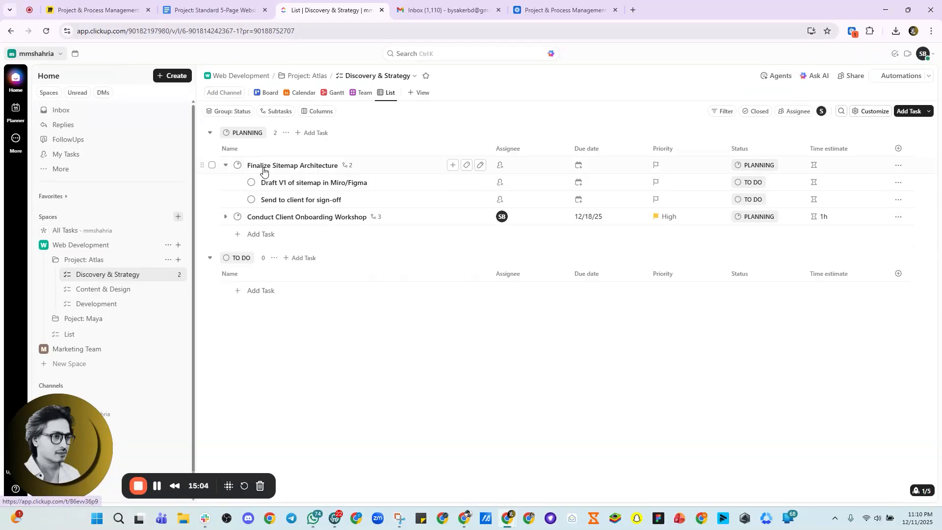
{"action": "left_click", "coordinate": [226, 217]}
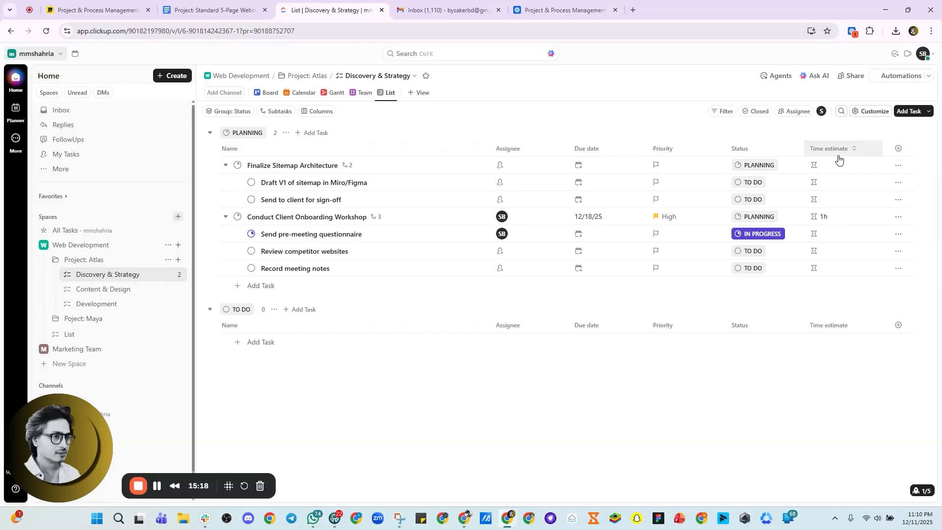
Examine the custom field types that can be created as new columns in the Discovery & Strategy list.
{"action": "left_click", "coordinate": [899, 149]}
{"action": "scroll", "coordinate": [854, 305], "scroll_direction": "down", "scroll_amount": 2}
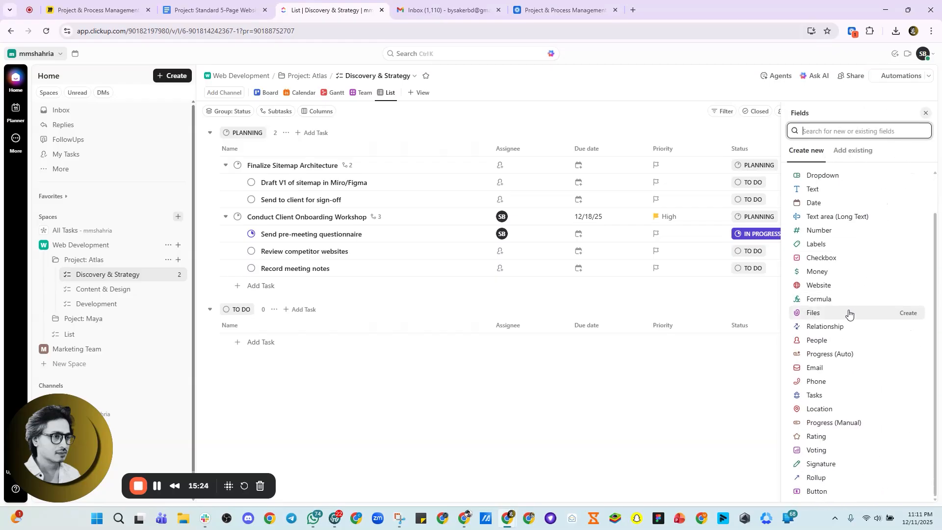
{"action": "left_click", "coordinate": [328, 469]}
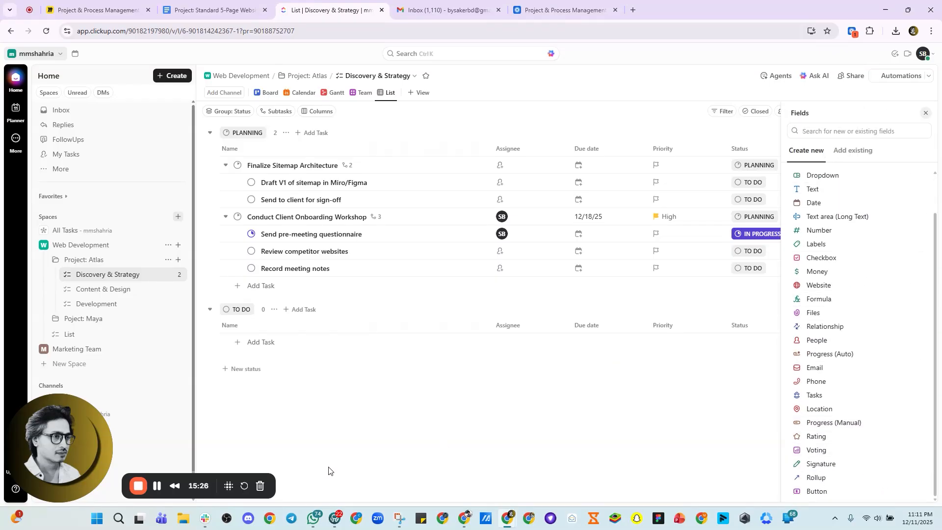
Examine the details and links of the Send pre-meeting questionnaire subtask and return to the list.
{"action": "left_click", "coordinate": [296, 235]}
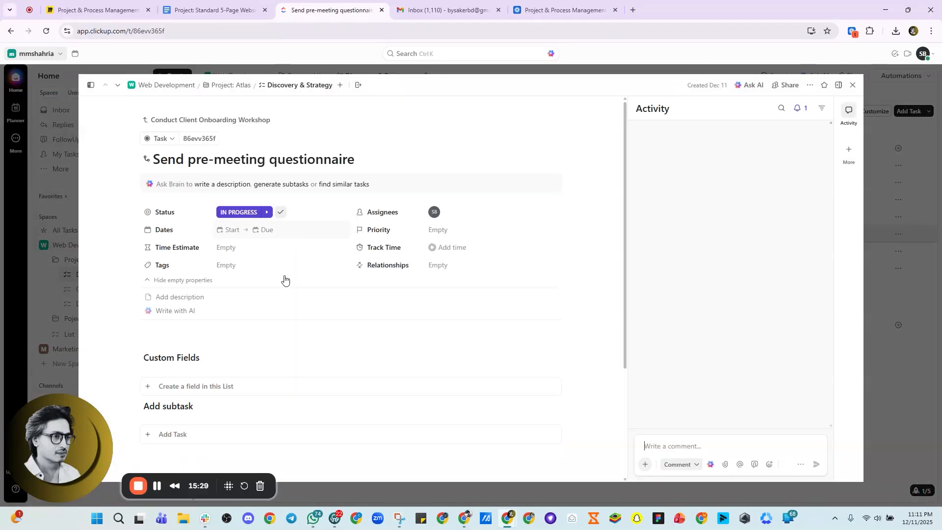
{"action": "scroll", "coordinate": [275, 289], "scroll_direction": "down", "scroll_amount": 3}
{"action": "scroll", "coordinate": [255, 300], "scroll_direction": "down", "scroll_amount": 1}
{"action": "scroll", "coordinate": [609, 347], "scroll_direction": "up", "scroll_amount": 4}
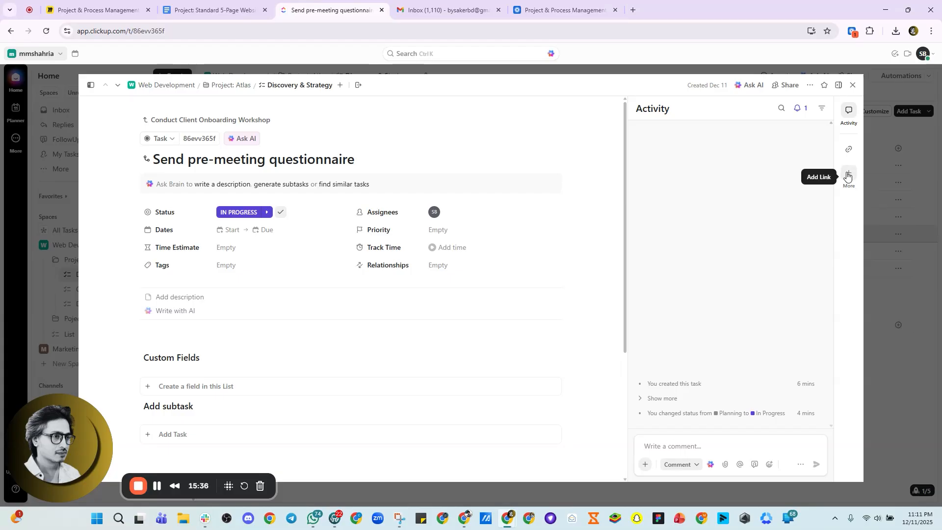
{"action": "left_click", "coordinate": [849, 150]}
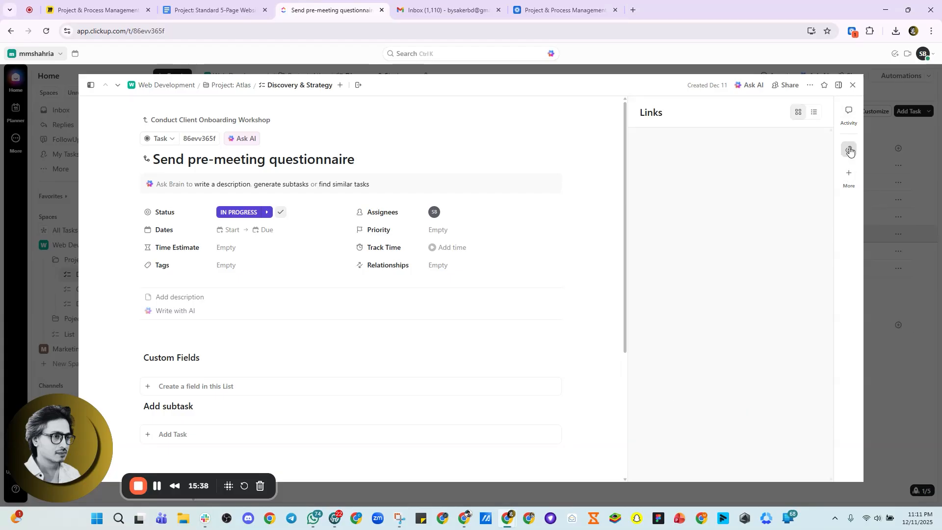
{"action": "left_click", "coordinate": [854, 86]}
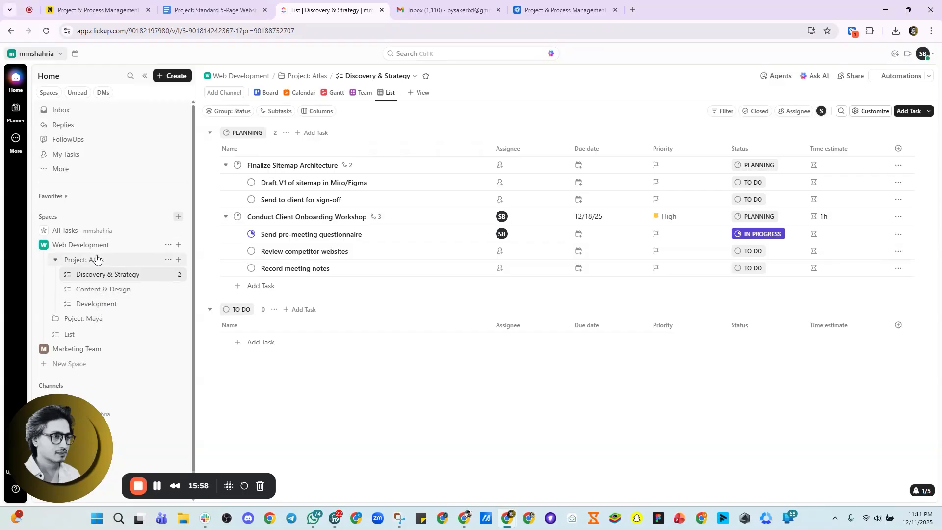
Copy "Home Page Design Mockup" from the Google Docs outline and add it as a task in ClickUp's Content & Design list.
{"action": "left_click", "coordinate": [99, 290]}
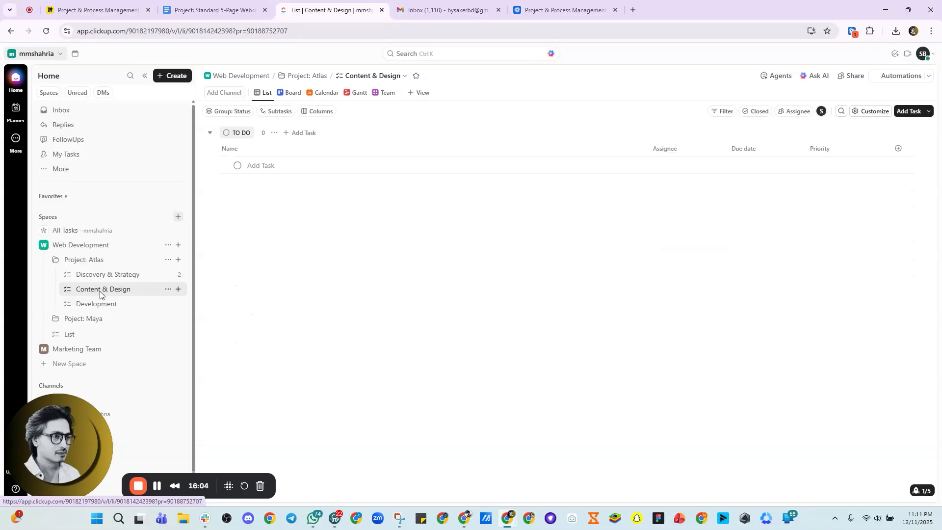
{"action": "left_click", "coordinate": [239, 15]}
{"action": "scroll", "coordinate": [417, 251], "scroll_direction": "down", "scroll_amount": 1}
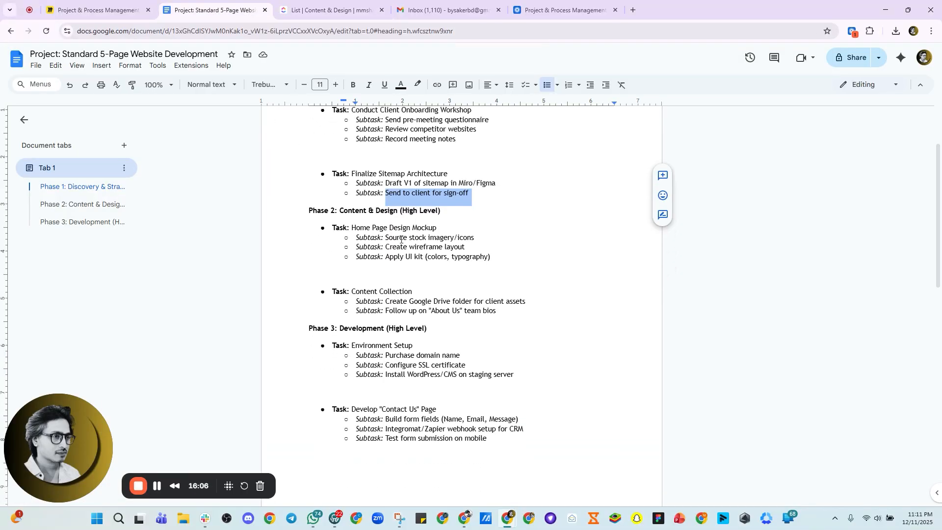
{"action": "left_click_drag", "start_coordinate": [350, 228], "coordinate": [440, 228]}
{"action": "right_click", "coordinate": [421, 230]}
{"action": "left_click", "coordinate": [446, 254]}
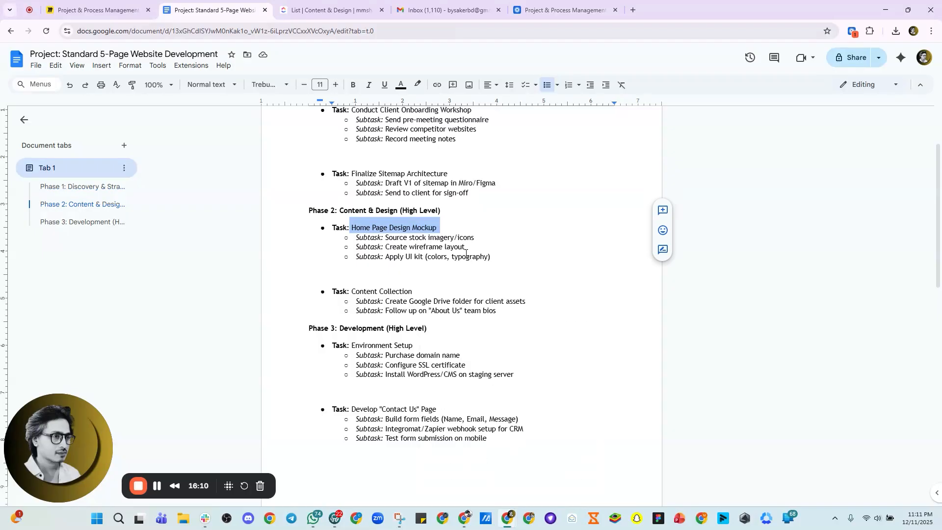
{"action": "left_click", "coordinate": [314, 10]}
{"action": "left_click", "coordinate": [254, 166]}
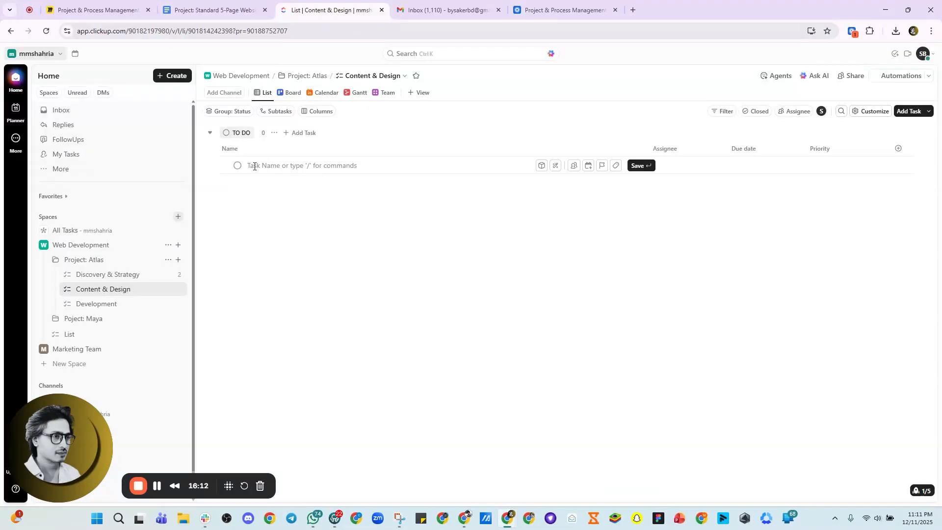
{"action": "key", "text": "ctrl+v"}
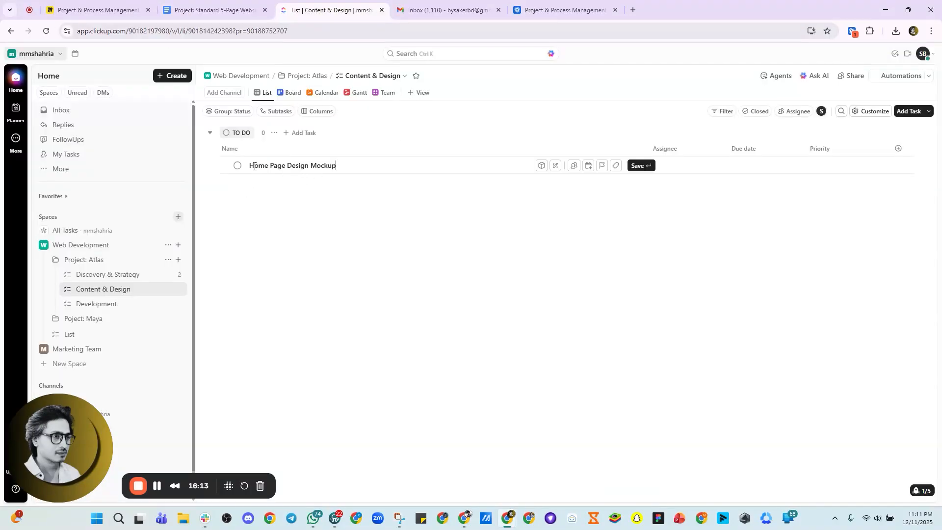
{"action": "left_click", "coordinate": [644, 167]}
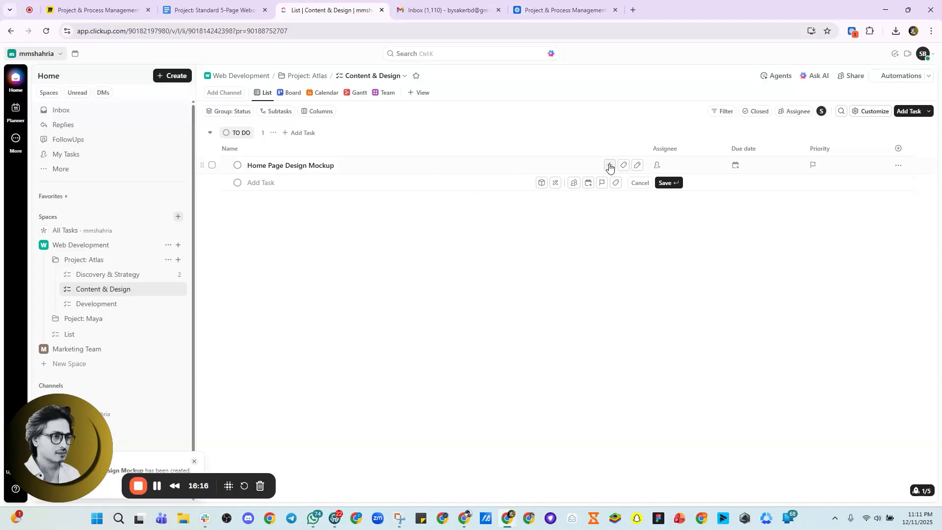
Copy "Source stock imagery/icons" from the Google Docs outline and add it as a subtask of Home Page Design Mockup in ClickUp.
{"action": "left_click", "coordinate": [211, 10]}
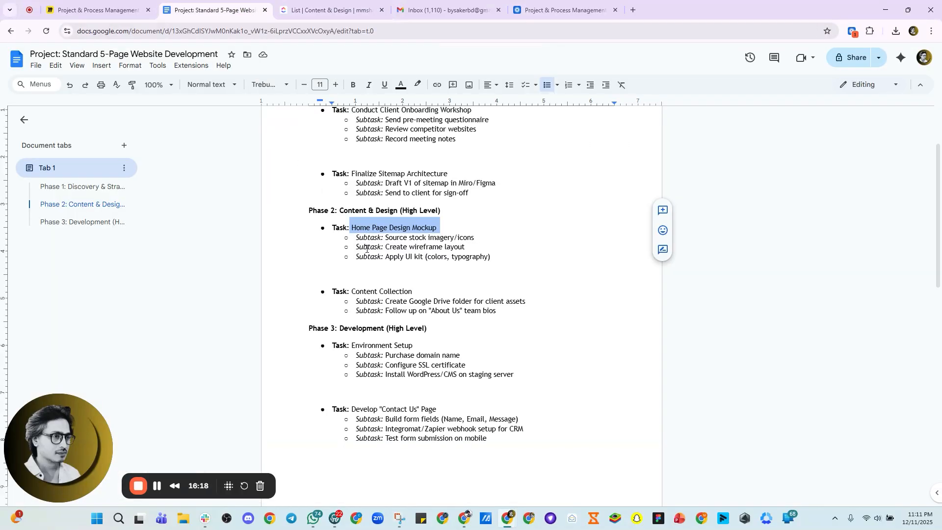
{"action": "left_click_drag", "start_coordinate": [387, 238], "coordinate": [475, 239]}
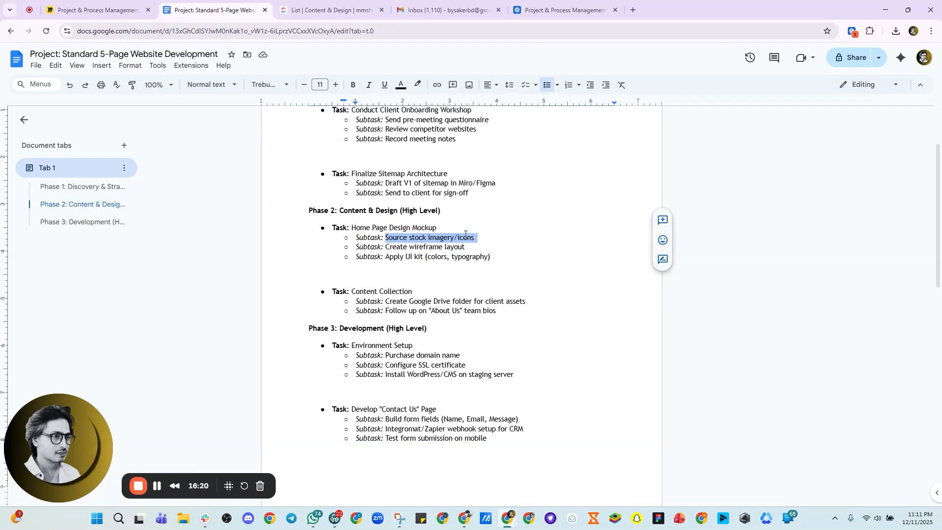
{"action": "right_click", "coordinate": [469, 240]}
{"action": "left_click", "coordinate": [492, 260]}
{"action": "left_click", "coordinate": [326, 10]}
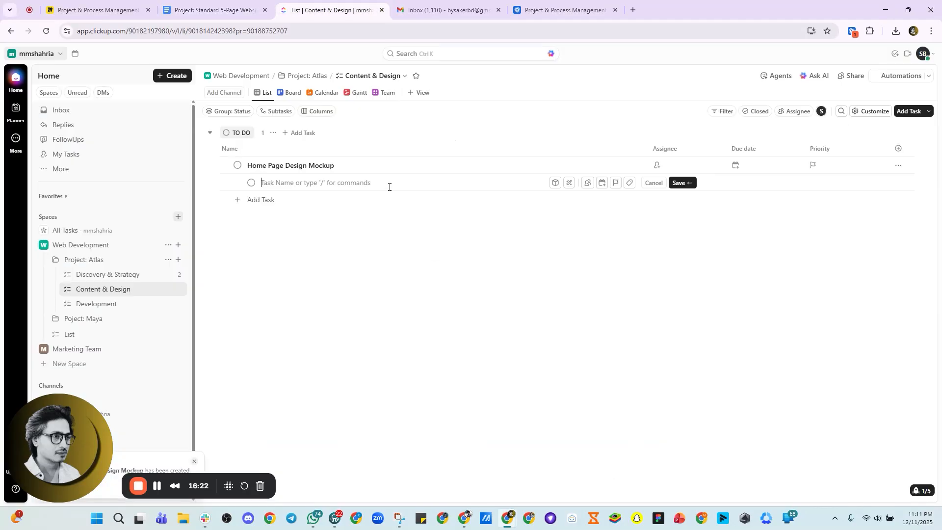
{"action": "key", "text": "ctrl+v"}
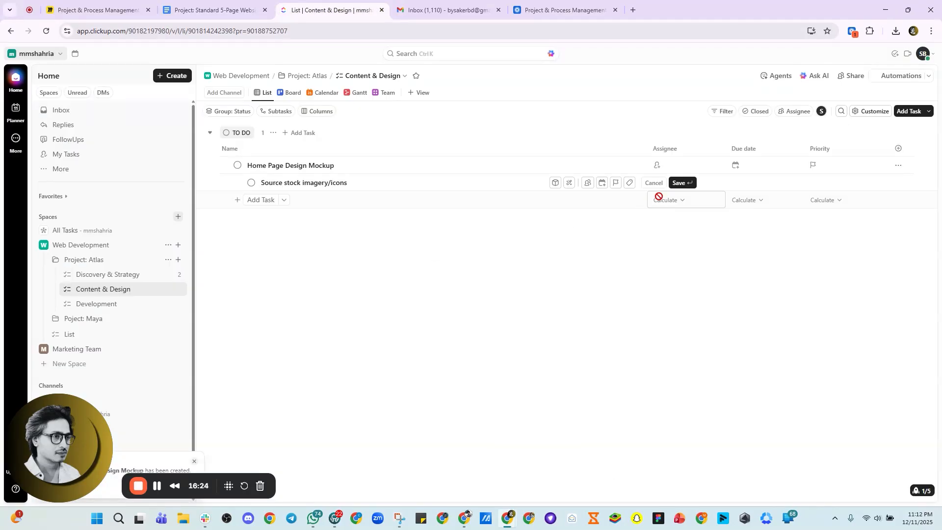
{"action": "left_click", "coordinate": [677, 183]}
Copy "Create wireframe layout" from the Google Docs outline and add it as the second subtask of Home Page Design Mockup in ClickUp.
{"action": "left_click", "coordinate": [213, 10]}
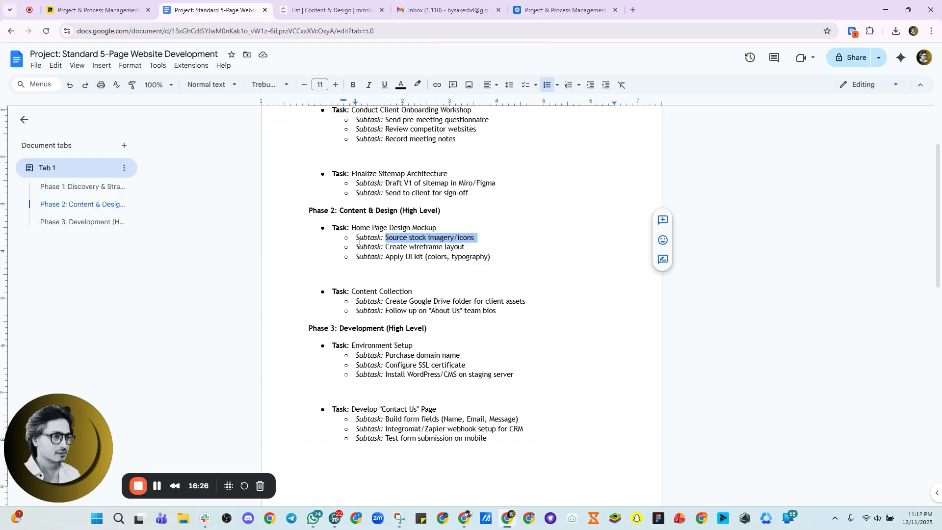
{"action": "left_click_drag", "start_coordinate": [386, 247], "coordinate": [462, 249]}
{"action": "right_click", "coordinate": [462, 250]}
{"action": "left_click", "coordinate": [485, 273]}
{"action": "left_click", "coordinate": [329, 9]}
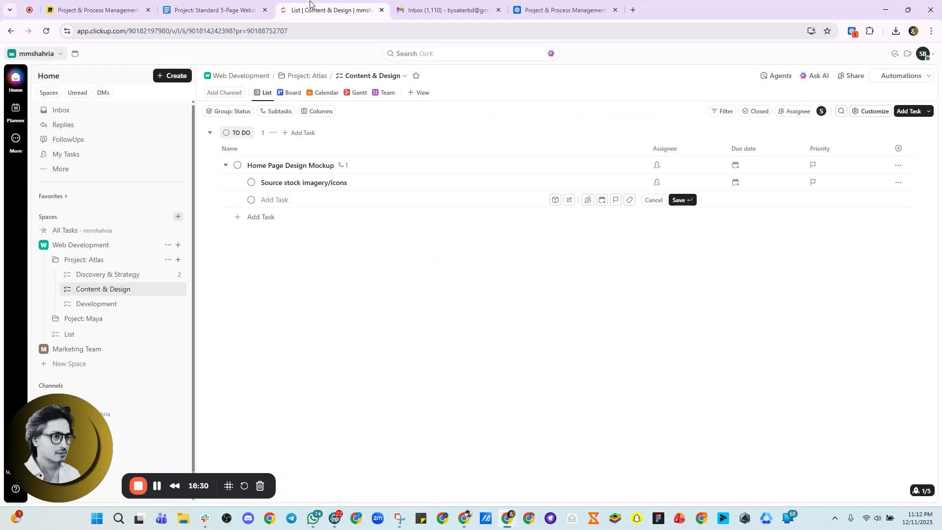
{"action": "left_click", "coordinate": [319, 204]}
{"action": "key", "text": "ctrl+v"}
{"action": "left_click", "coordinate": [680, 201]}
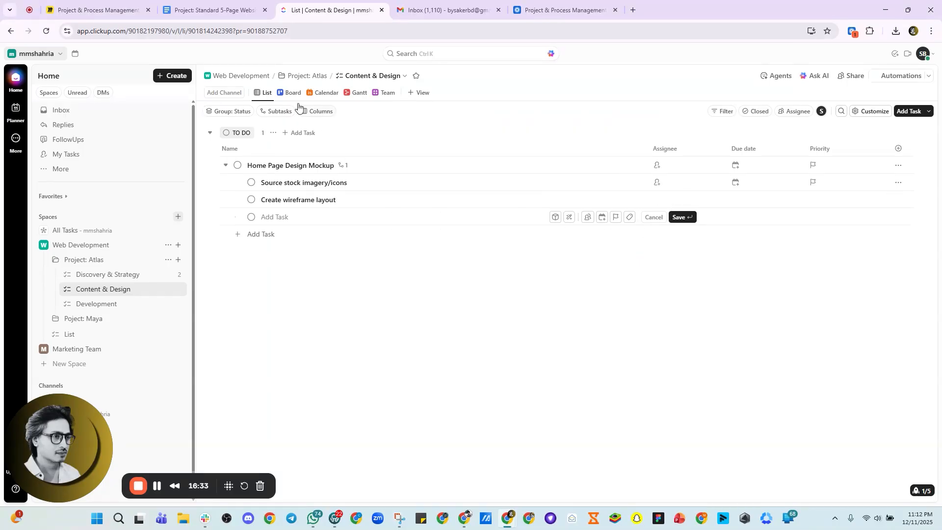
Copy "Apply UI kit (colors, typography)" from the Google Docs outline and add it as the third subtask of Home Page Design Mockup in ClickUp.
{"action": "left_click", "coordinate": [216, 9]}
{"action": "left_click_drag", "start_coordinate": [387, 256], "coordinate": [503, 256]}
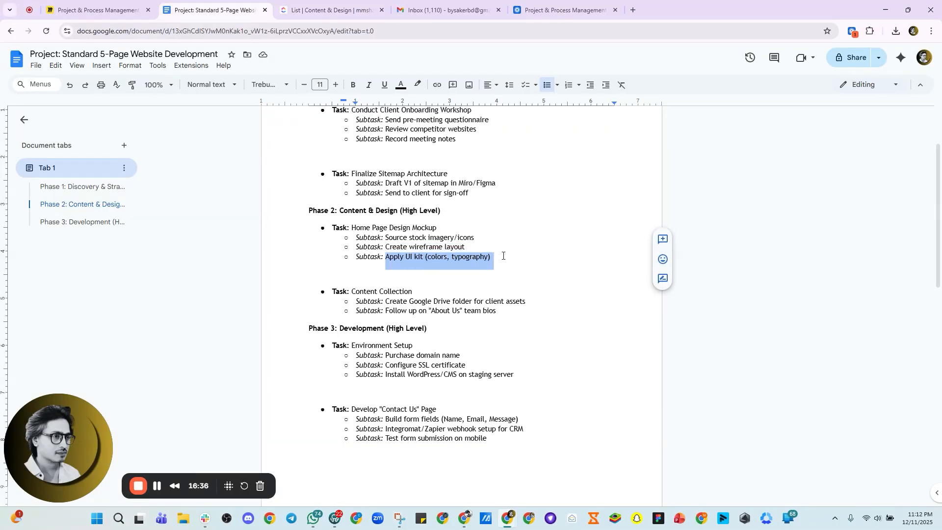
{"action": "right_click", "coordinate": [488, 256]}
{"action": "left_click", "coordinate": [507, 271]}
{"action": "left_click", "coordinate": [319, 10]}
{"action": "left_click", "coordinate": [317, 217]}
{"action": "key", "text": "ctrl+v"}
{"action": "left_click", "coordinate": [679, 217]}
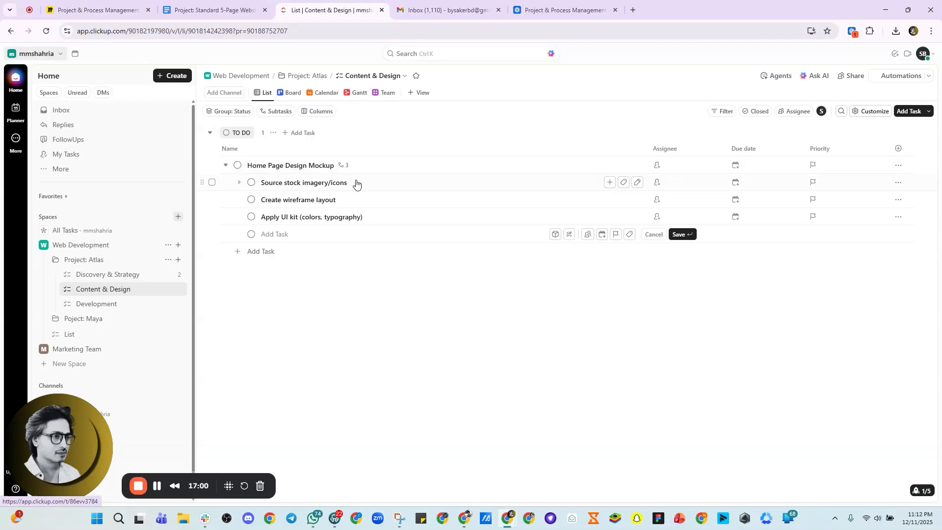
Add a nested subtask named "sourcing form shutterstoc" under Source stock imagery/icons and open a blank subtask entry beneath it.
{"action": "left_click", "coordinate": [608, 184]}
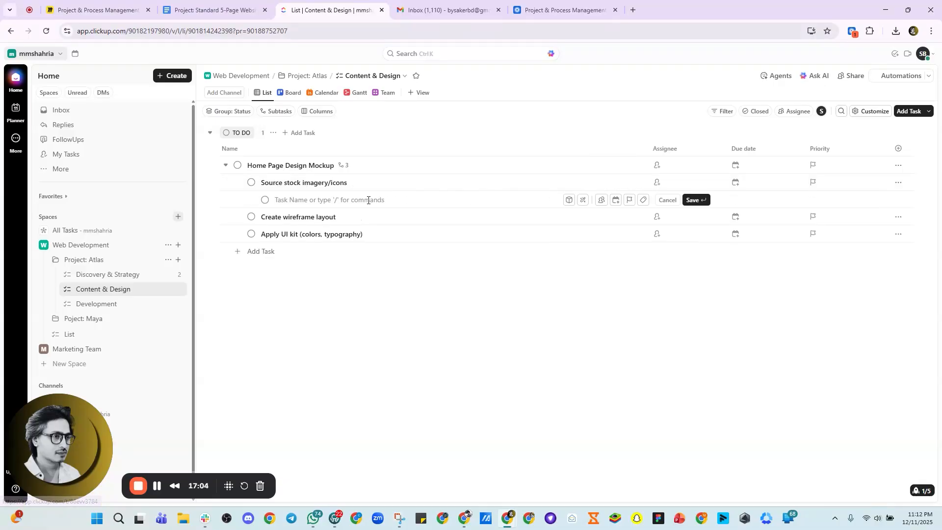
{"action": "type", "text": "sourc"}
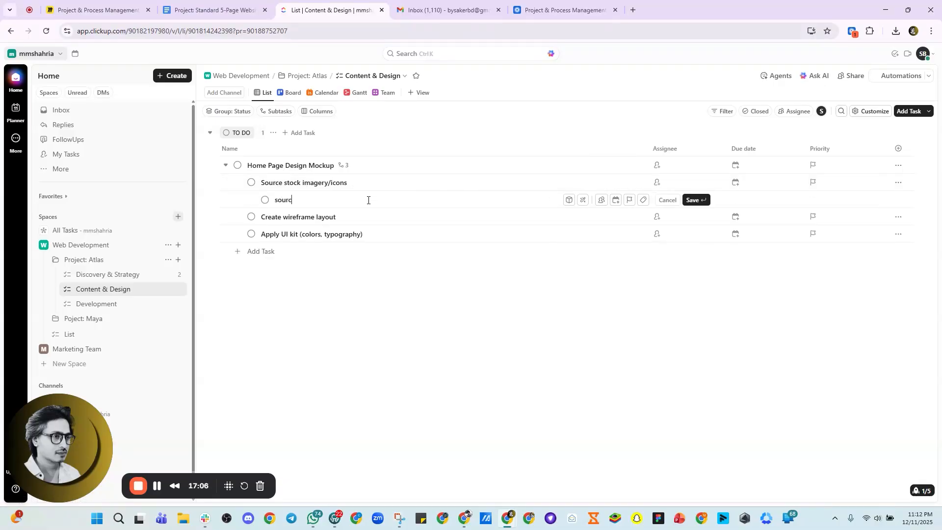
{"action": "type", "text": "ing form shutterstoc"}
{"action": "key", "text": "Return"}
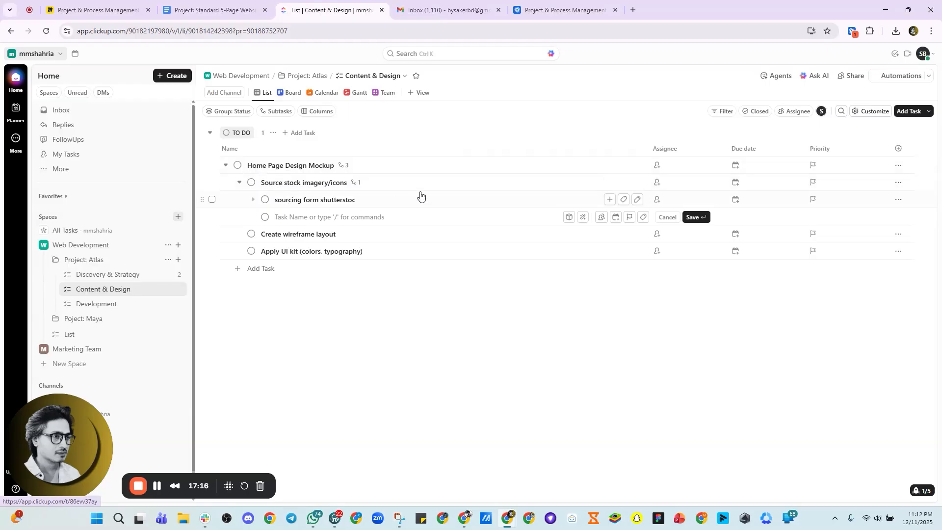
{"action": "left_click", "coordinate": [611, 200]}
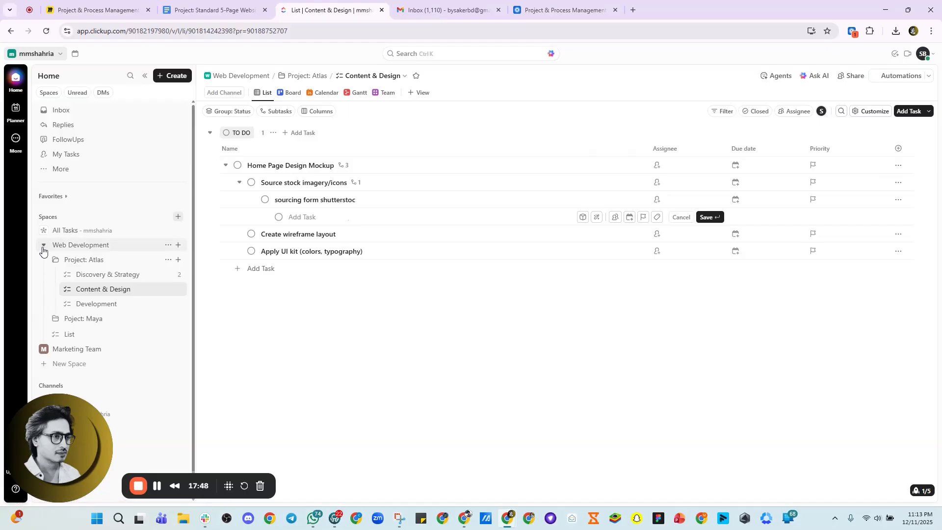
{"action": "left_click", "coordinate": [43, 251]}
{"action": "left_click", "coordinate": [42, 249]}
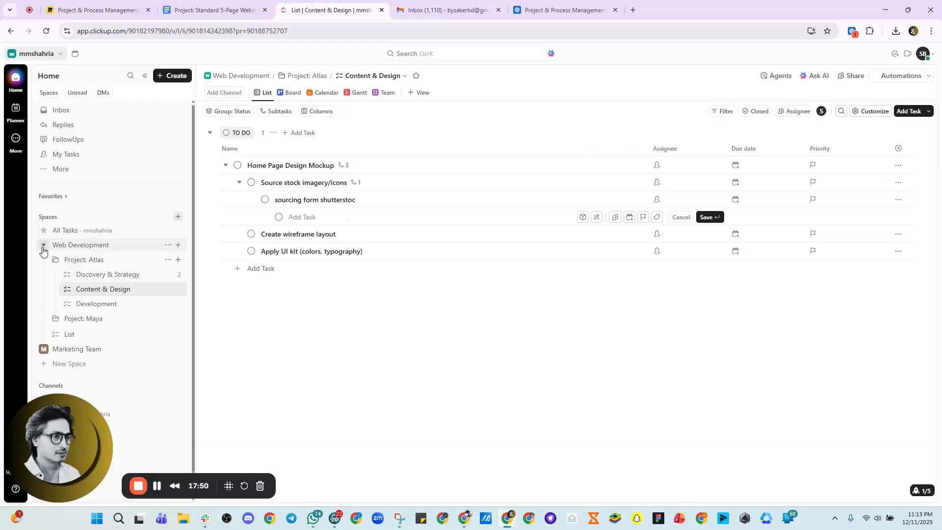